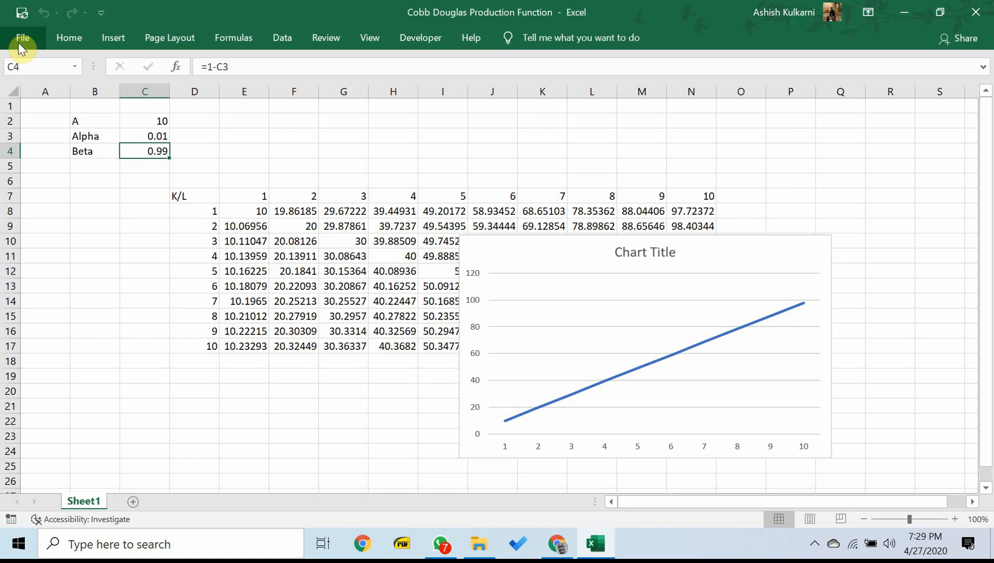
Check in the ribbon customization options that the Developer tab is enabled
click(19, 43)
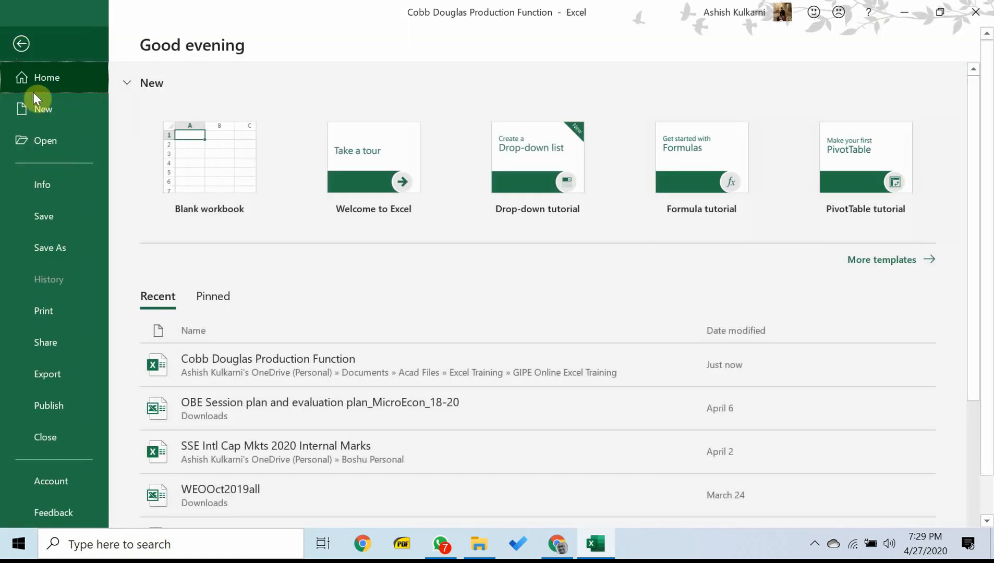
scroll(30, 157, down, 1)
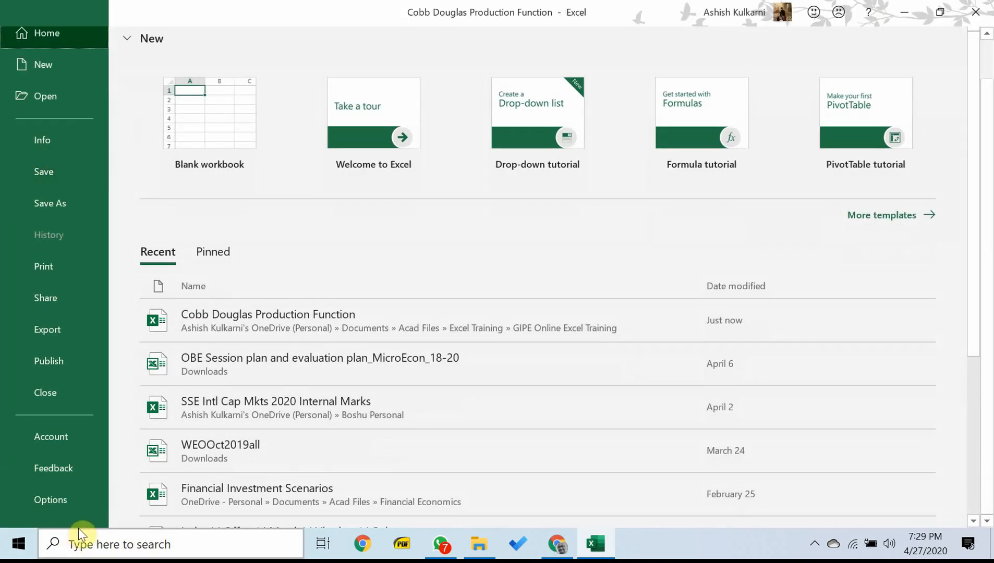
click(55, 498)
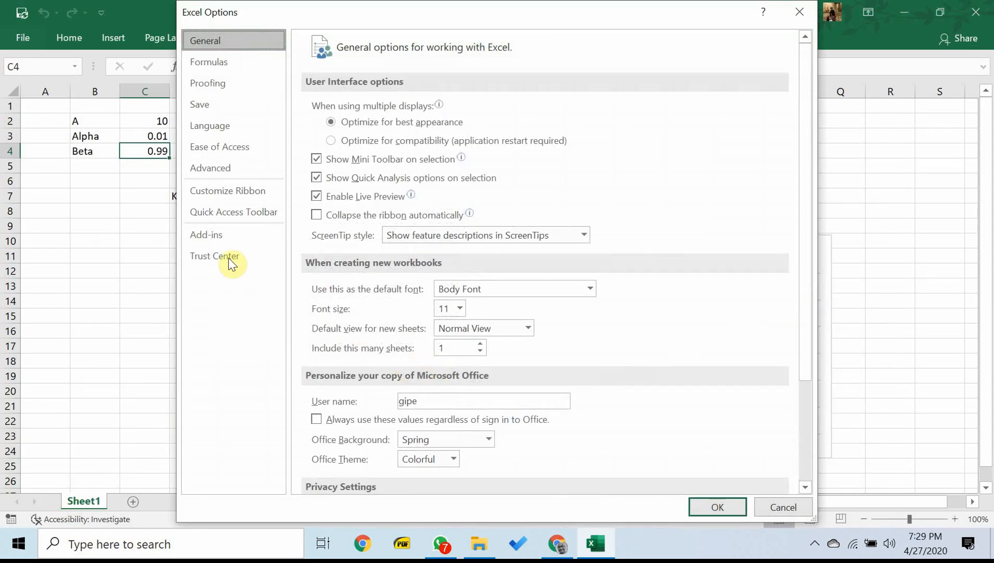
click(213, 190)
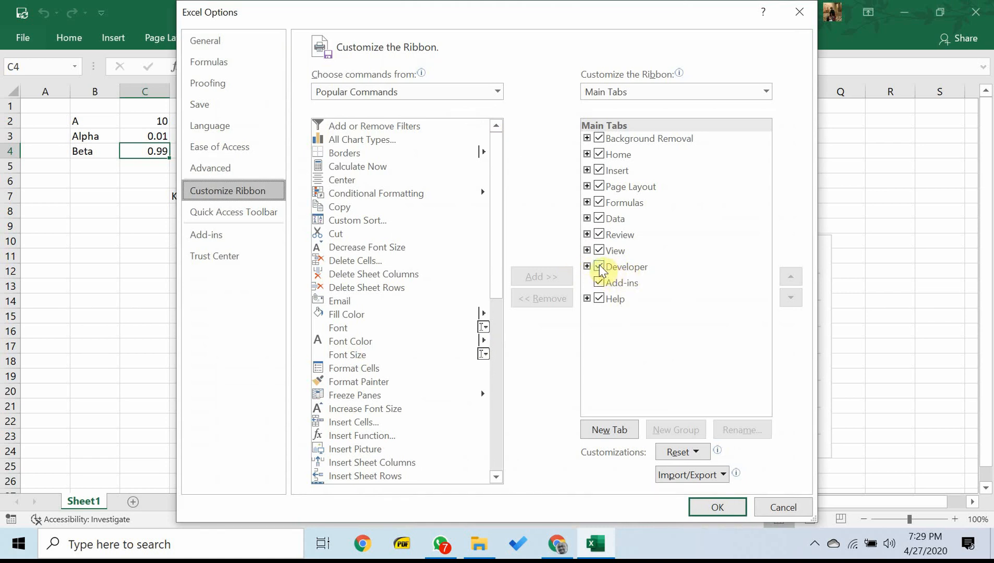
click(701, 510)
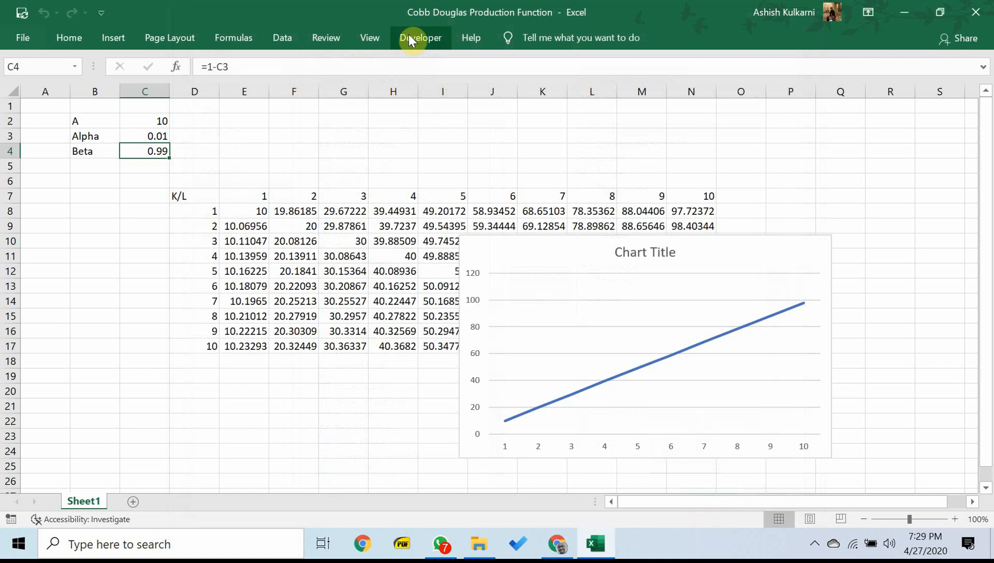
Insert a small spinner form control in cell D2, beside the value of A
click(409, 38)
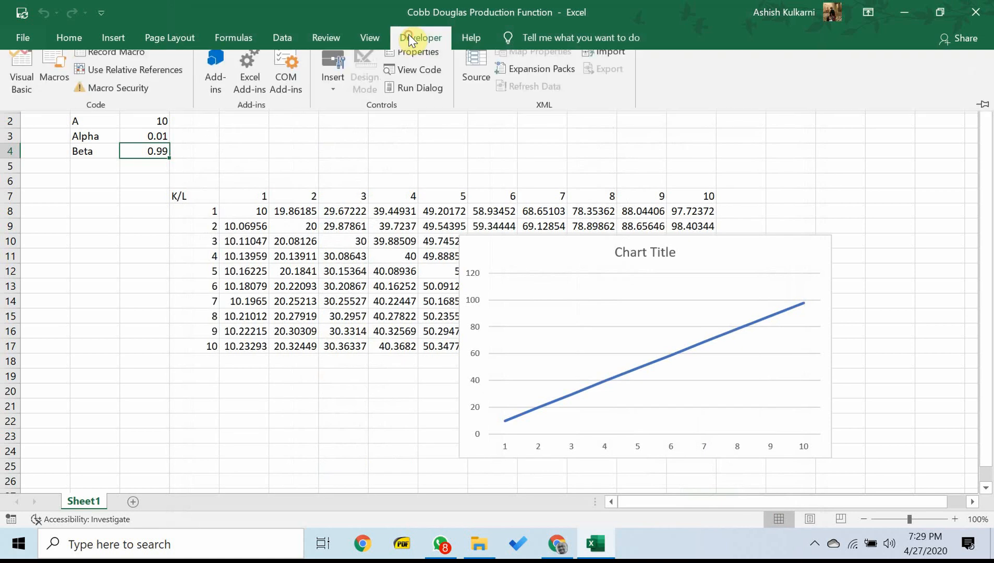
click(326, 78)
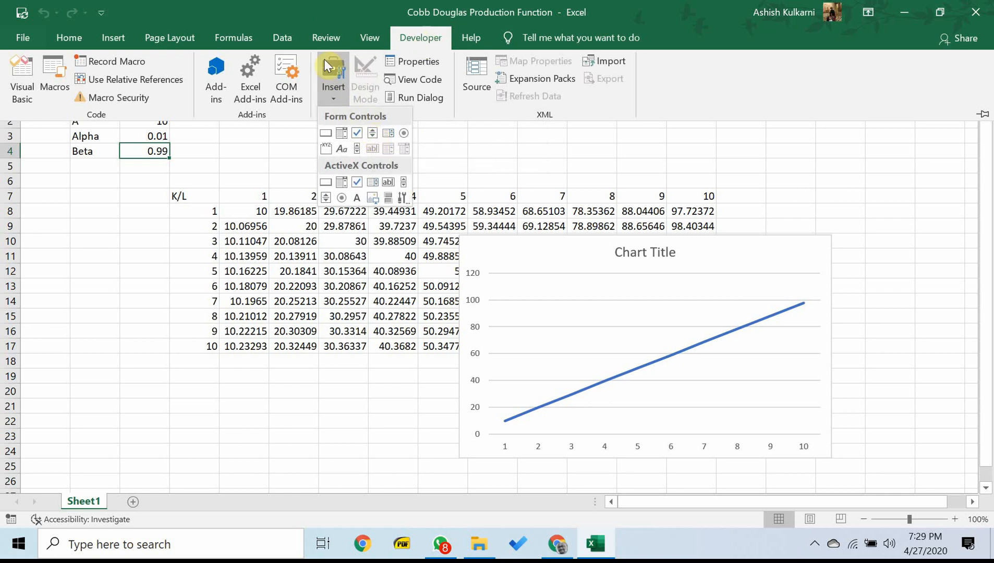
click(372, 128)
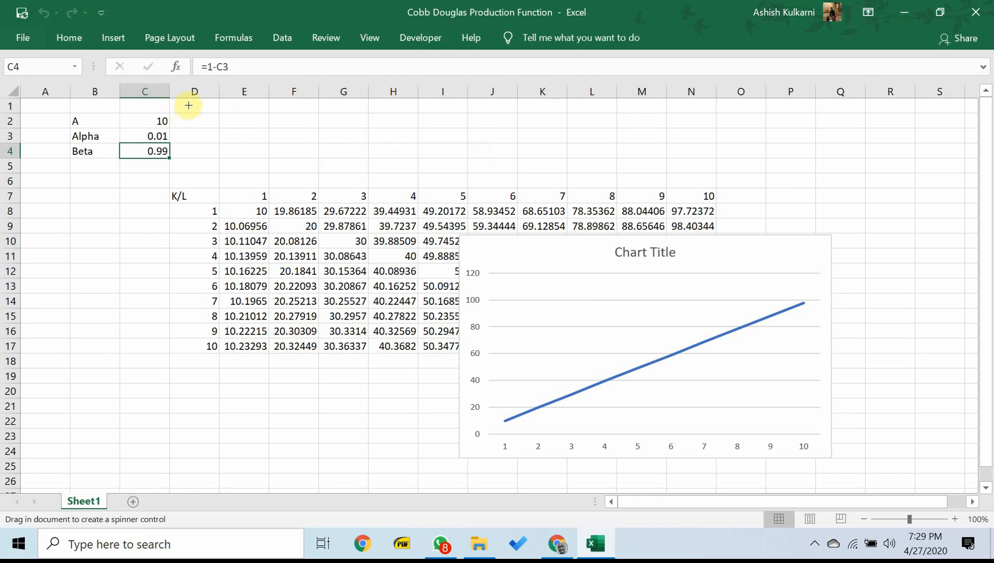
drag(189, 113, 191, 126)
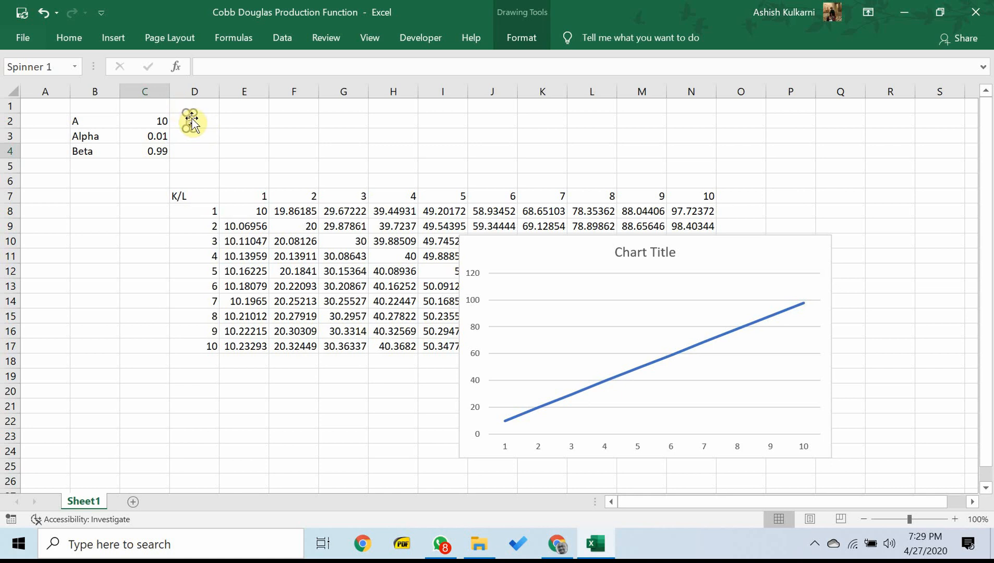
click(251, 126)
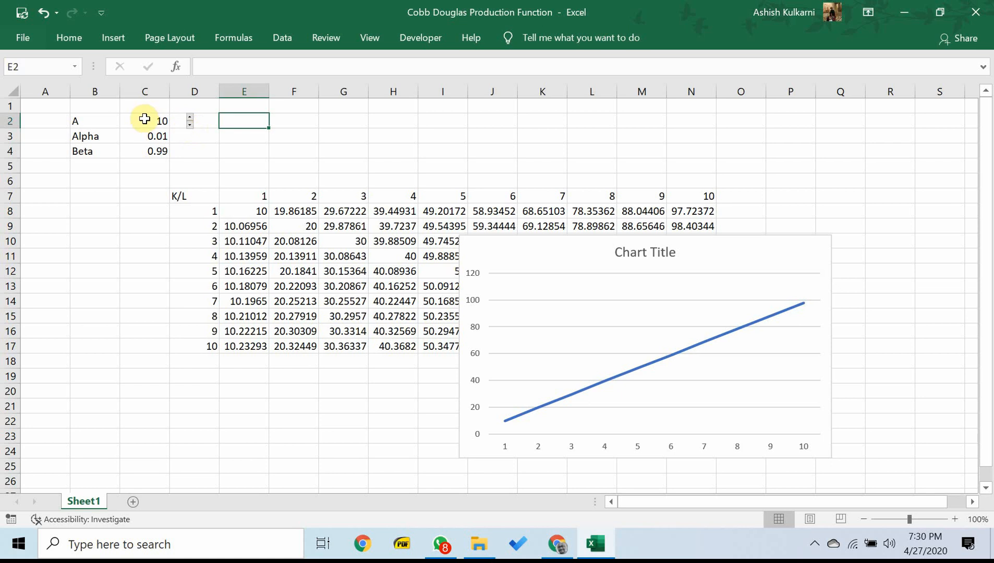
Configure the spinner beside A with current value 10, maximum value 30 and cell link $C$2
right_click(189, 125)
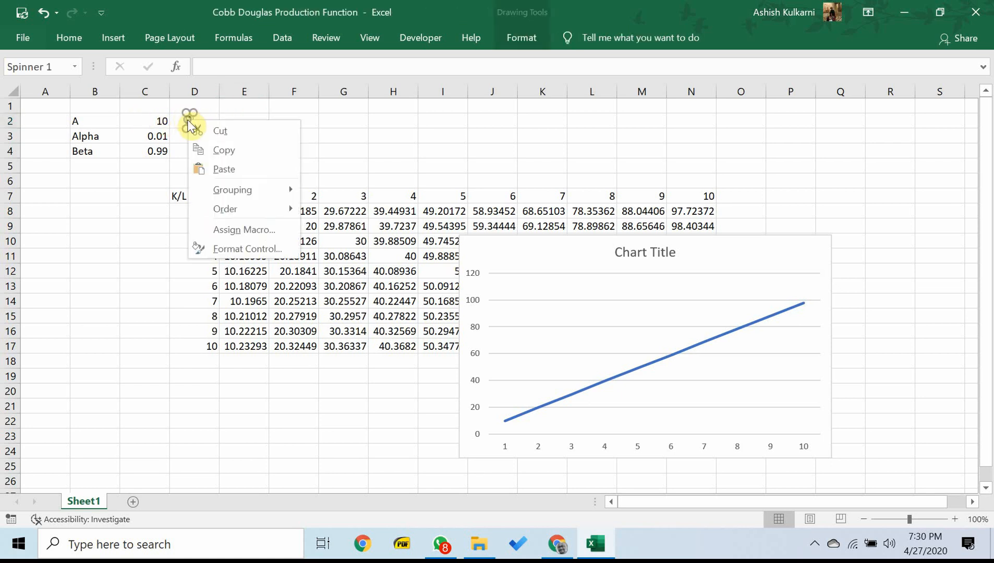
click(223, 248)
drag(505, 149, 444, 149)
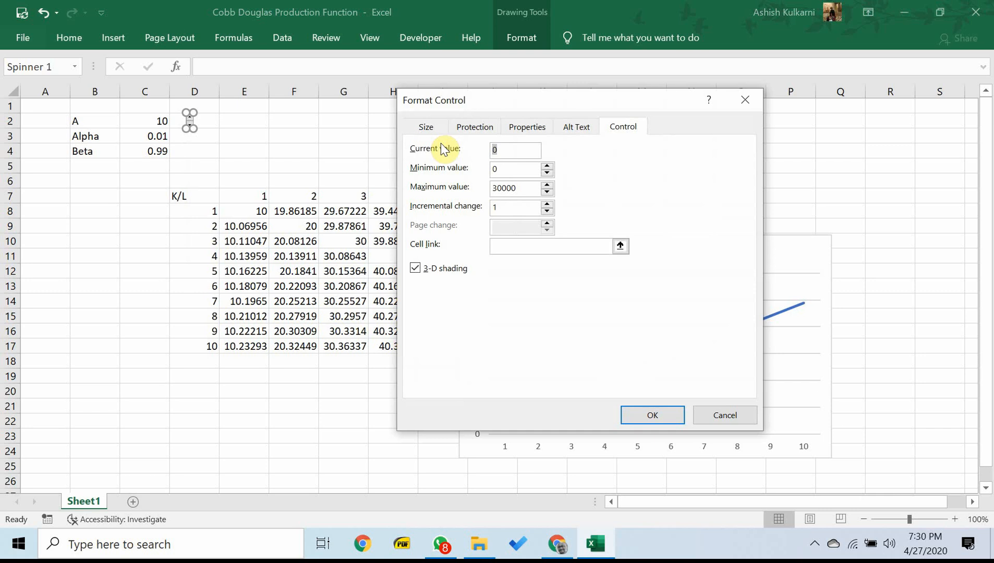
text(10)
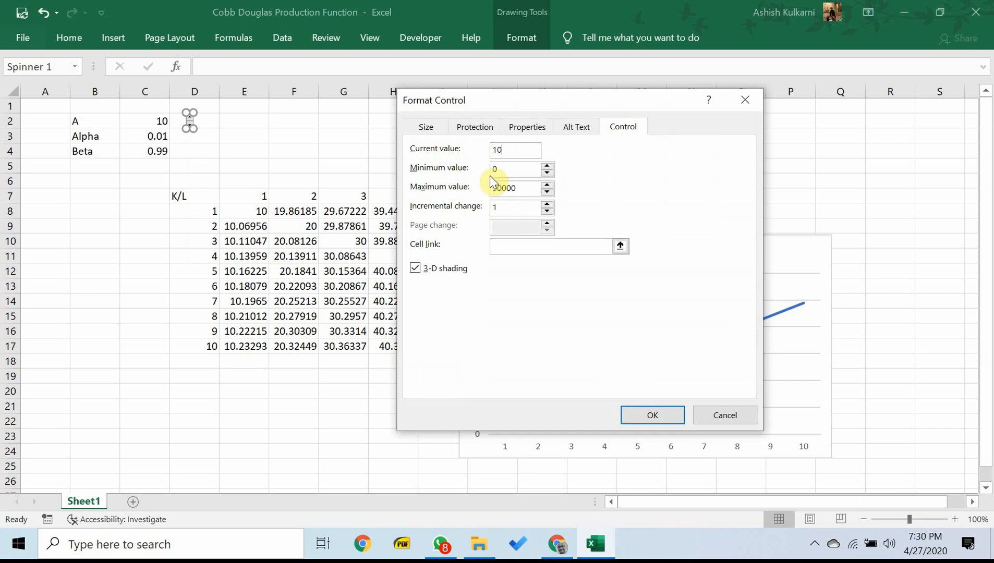
drag(527, 188, 461, 167)
text(30)
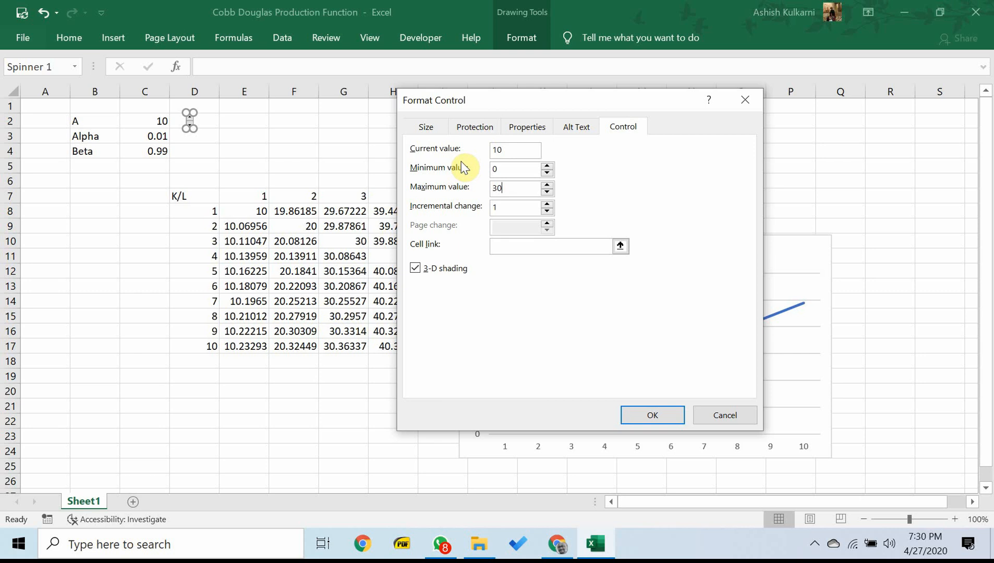
click(620, 248)
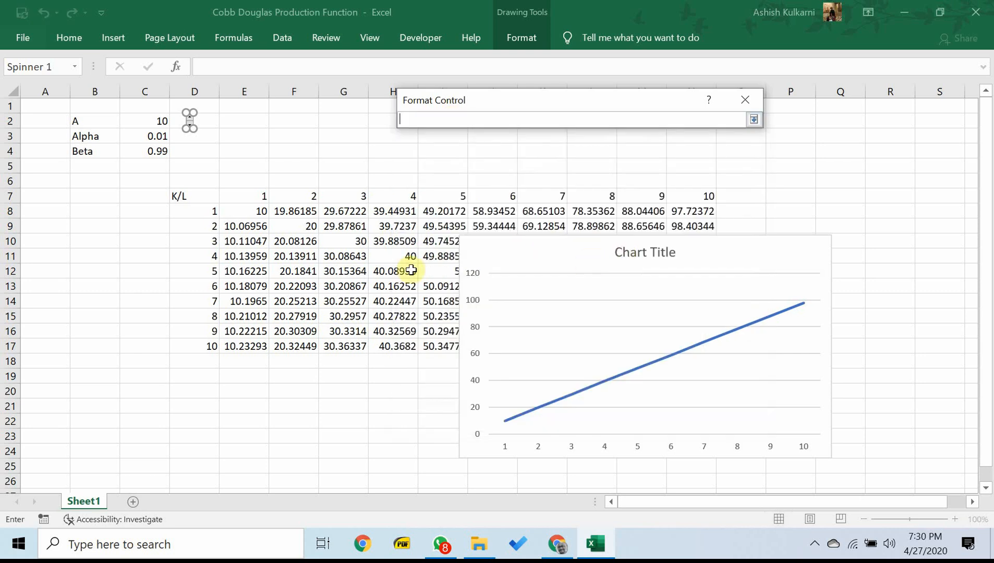
click(156, 121)
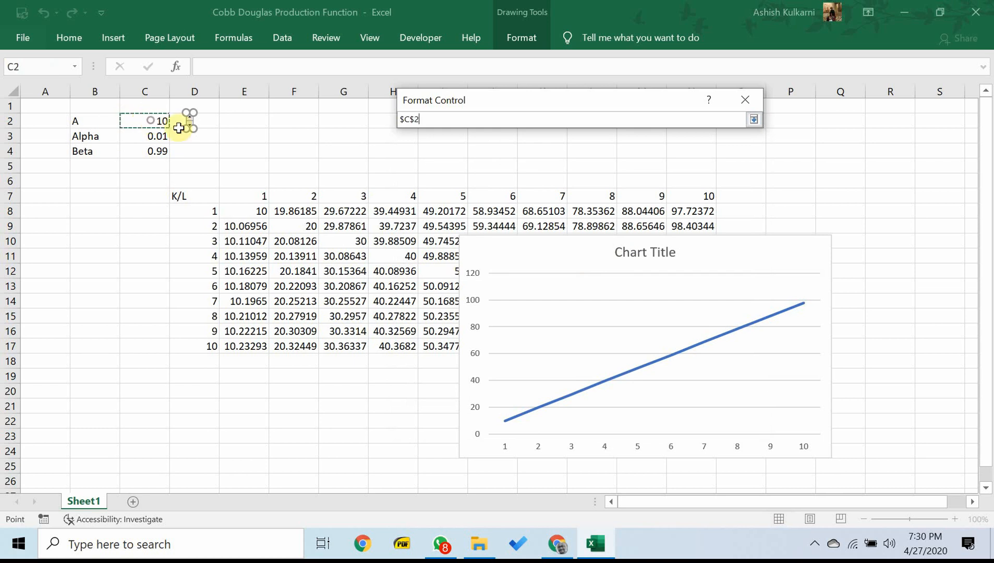
click(753, 120)
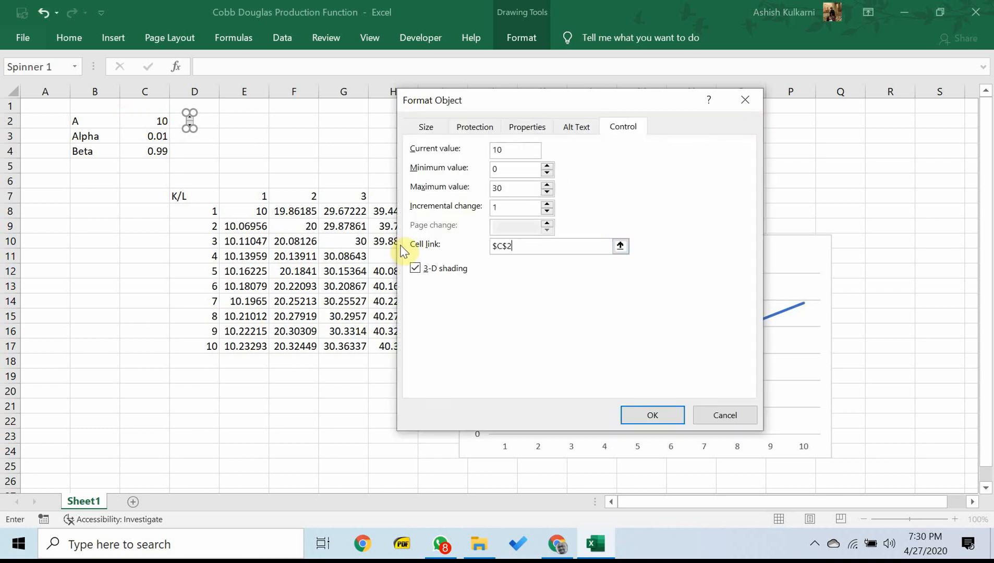
click(656, 414)
click(377, 154)
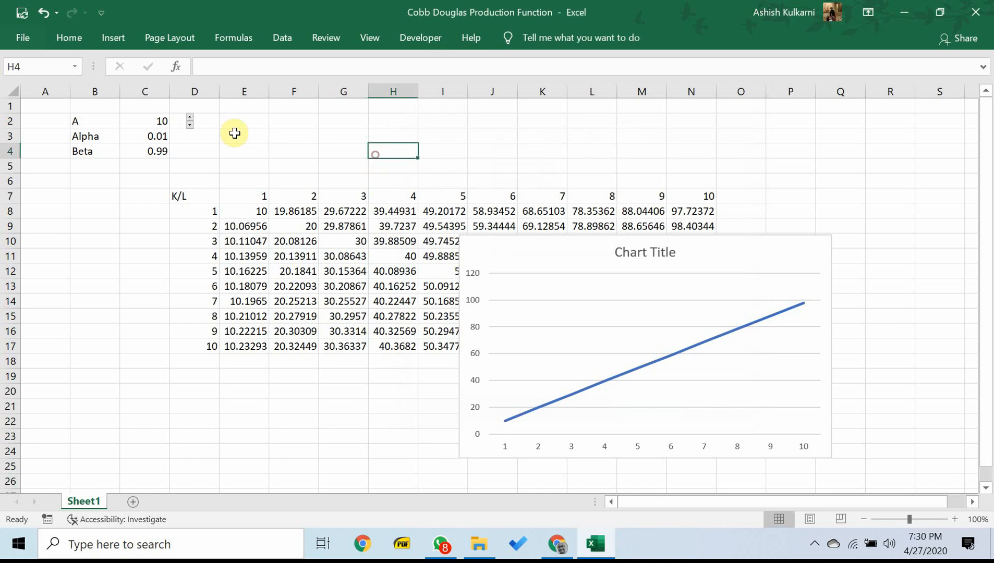
Test the spinner by stepping A down and up, finishing with A at 9
click(189, 125)
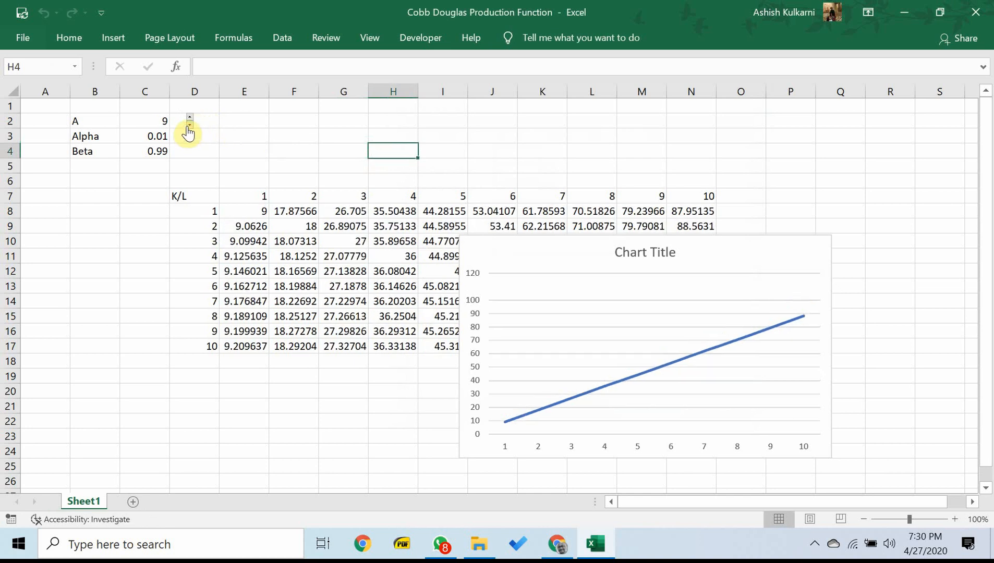
click(190, 122)
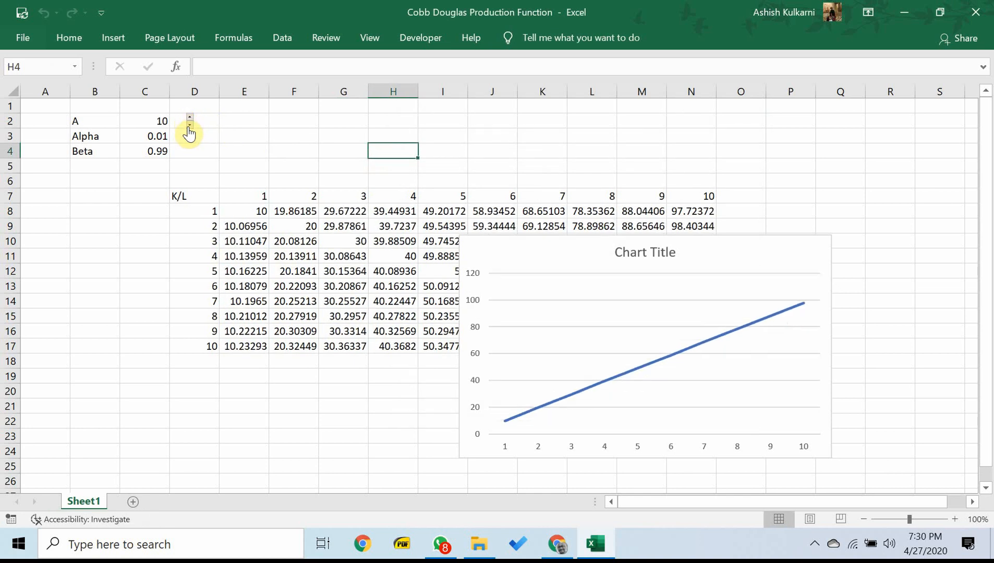
click(190, 134)
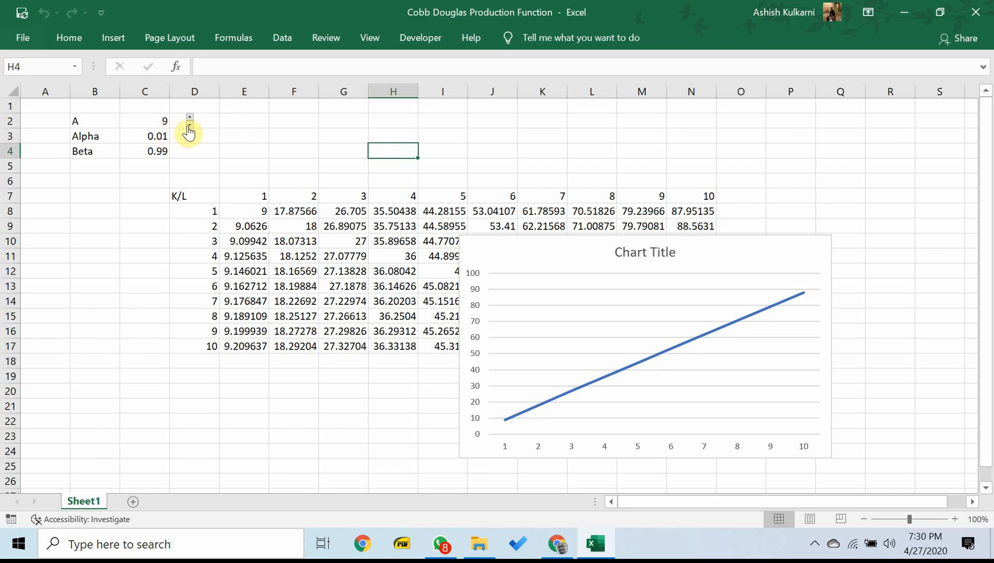
Copy the spinner beside A and paste the duplicate in cell D3, beside Alpha
right_click(188, 130)
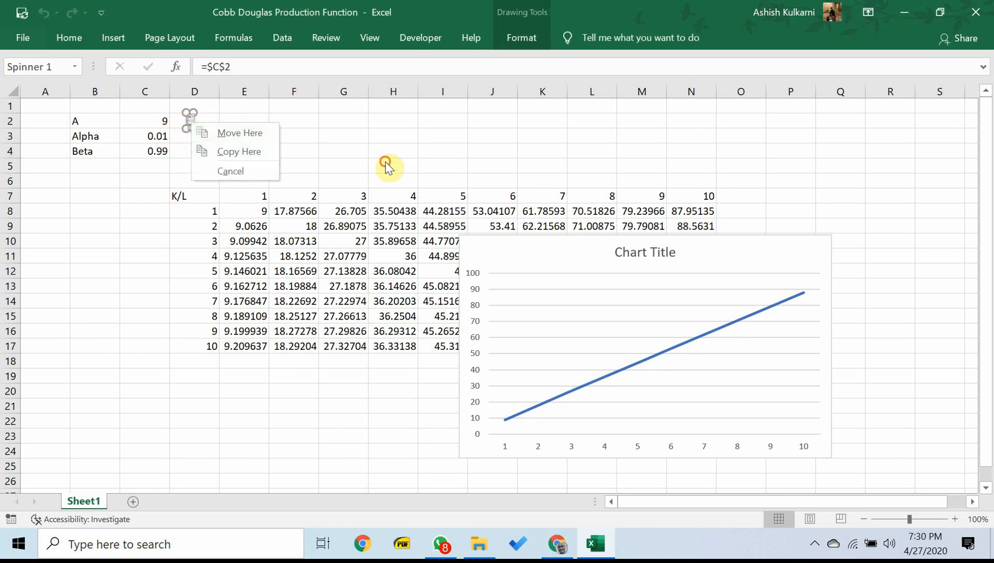
click(385, 161)
right_click(192, 128)
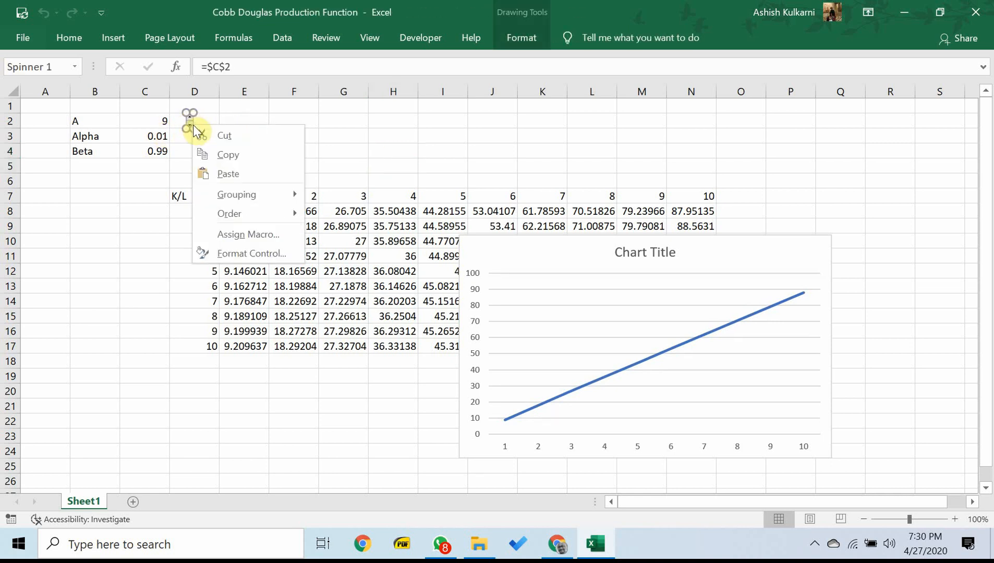
click(220, 154)
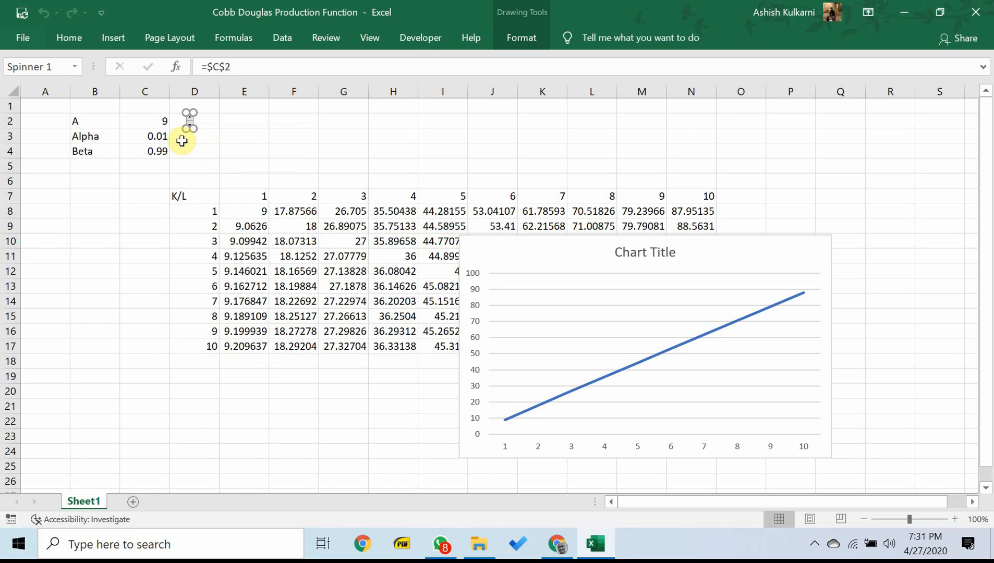
click(181, 141)
key(ctrl+v)
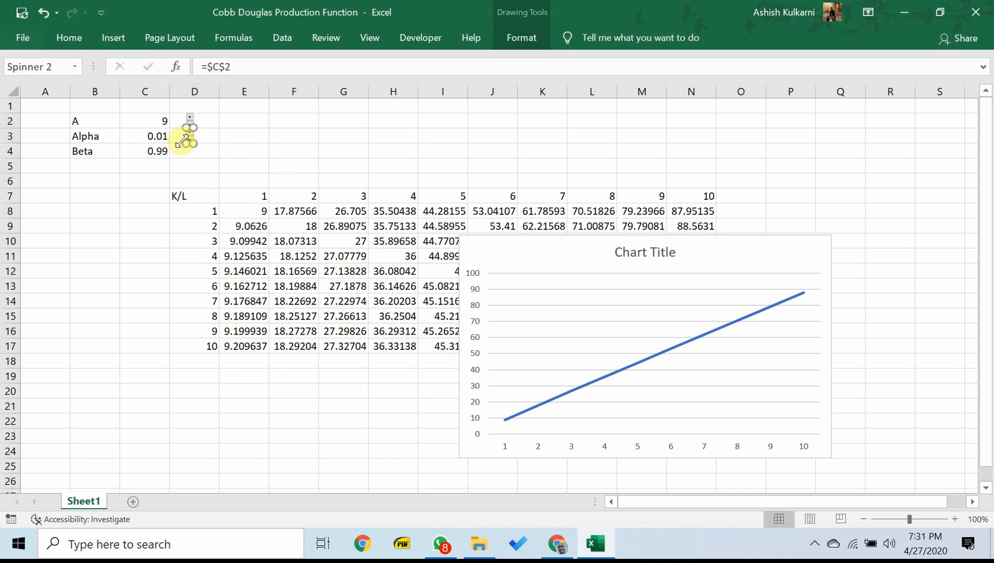
click(255, 155)
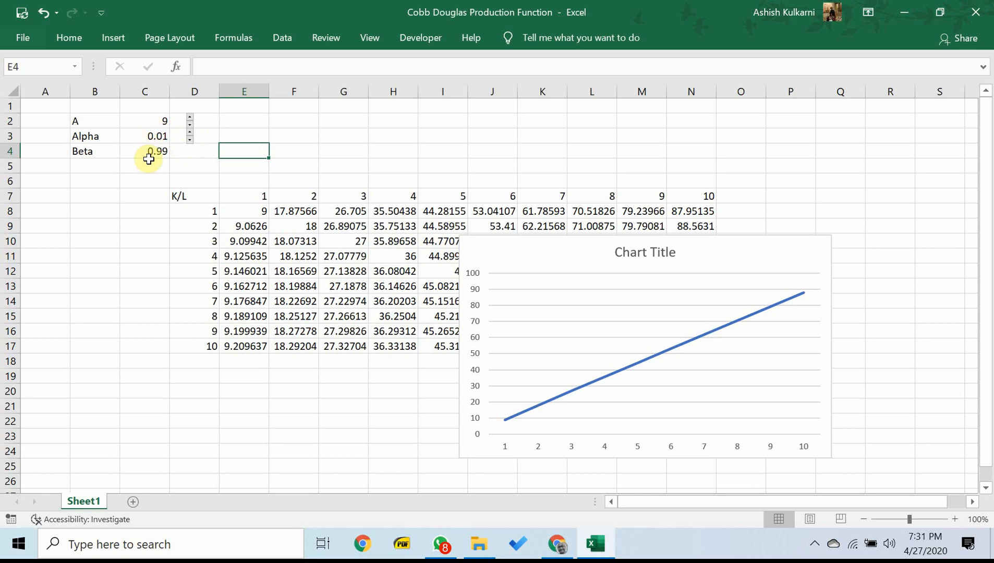
Set the Alpha value in cell C3 to 0.5
click(149, 133)
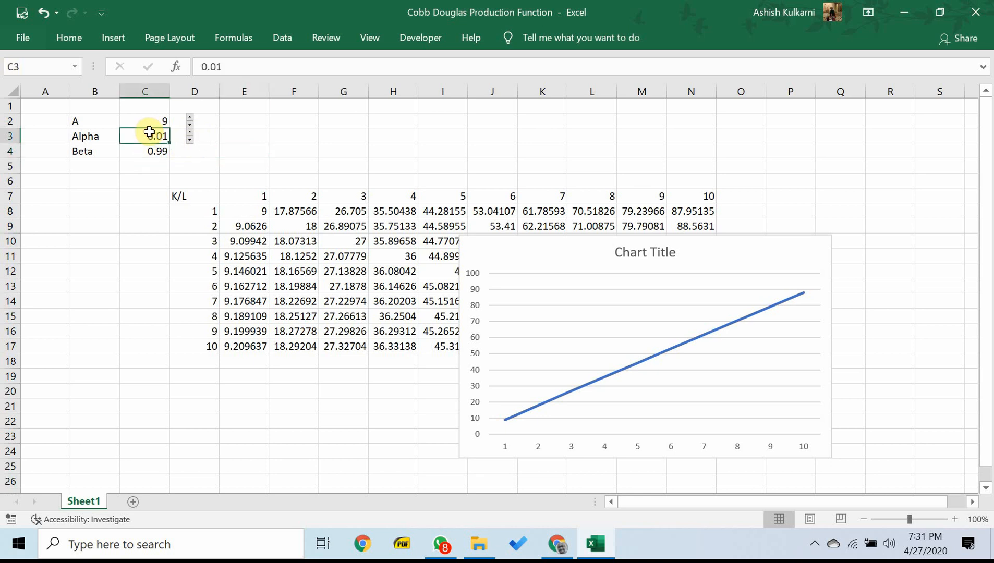
text(0.5)
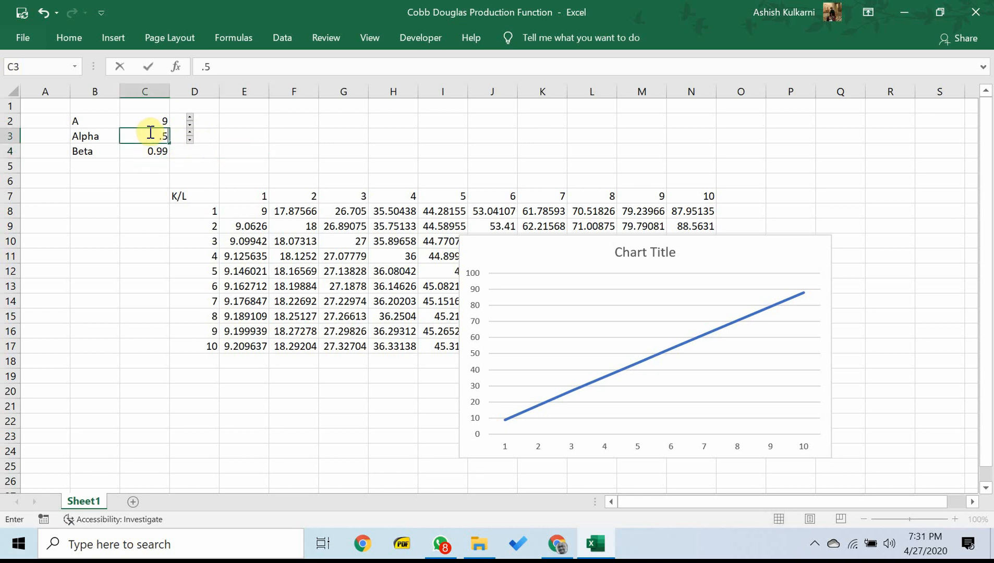
key(Return)
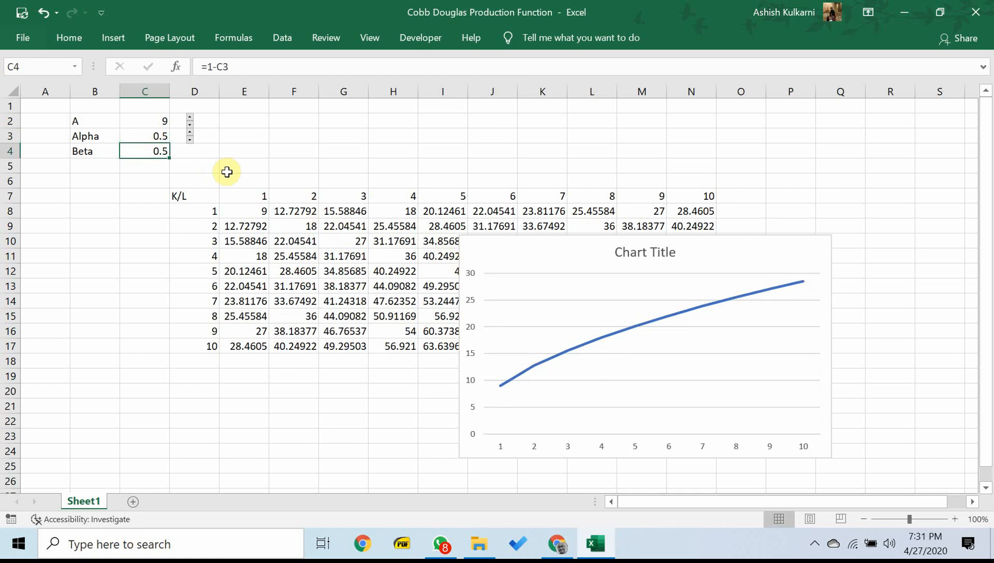
right_click(193, 138)
click(238, 269)
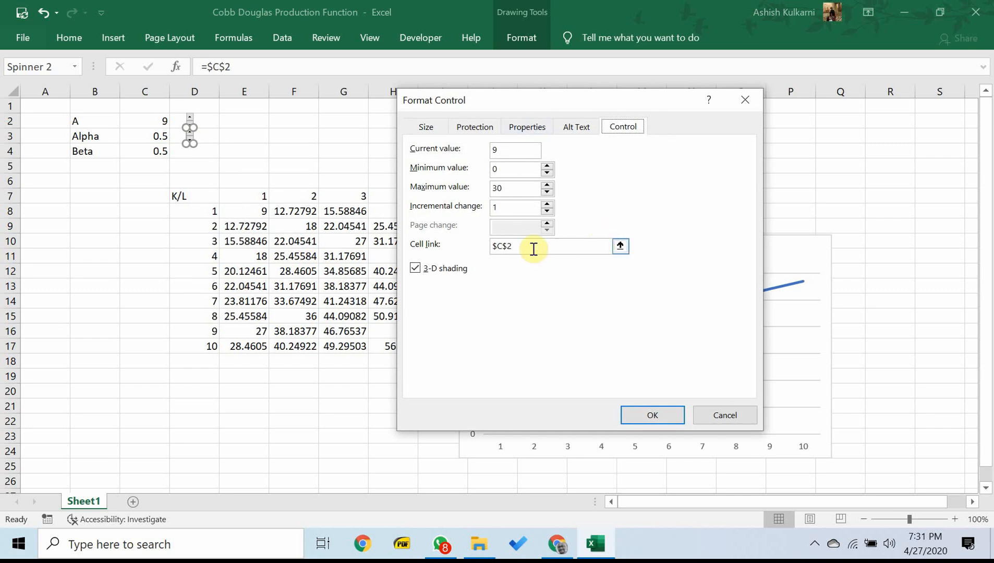
drag(532, 246, 466, 247)
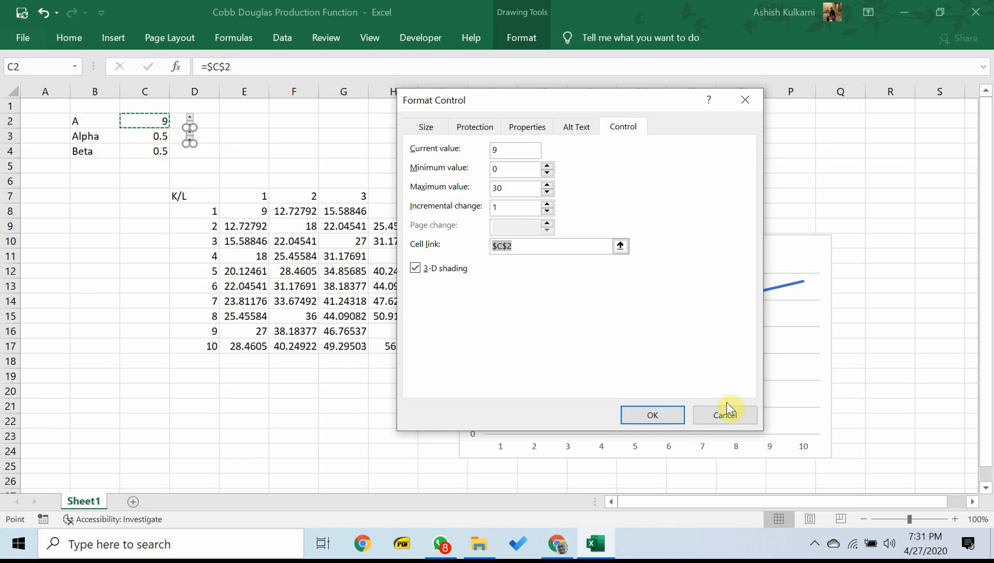
click(715, 413)
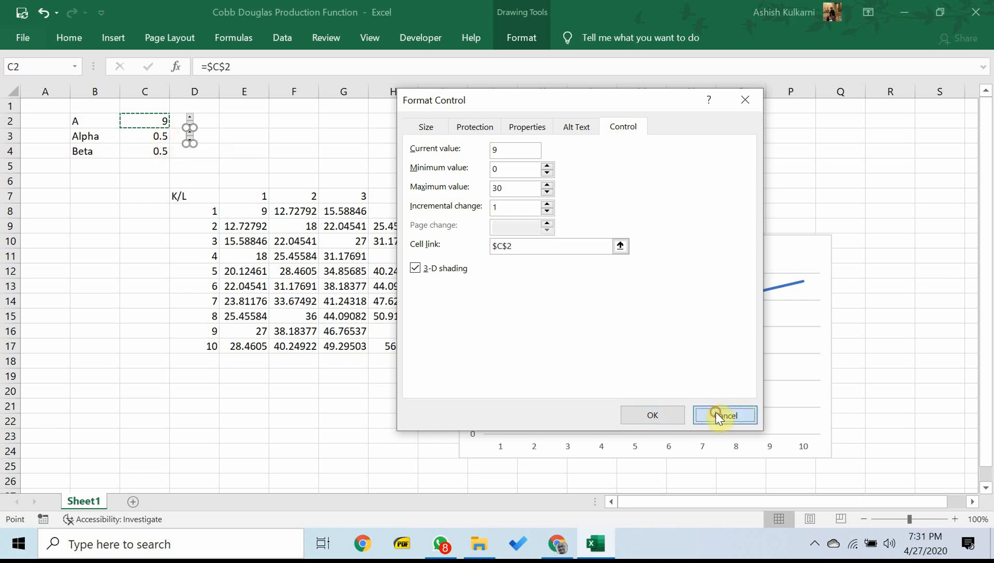
Enter 50 in cell E3 as a whole-number helper value for Alpha
click(244, 137)
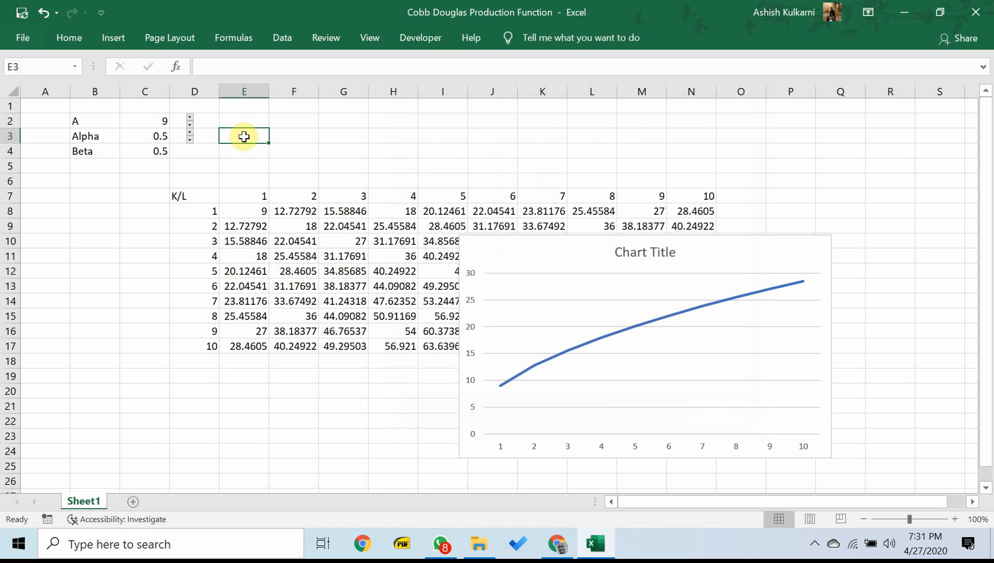
text(50)
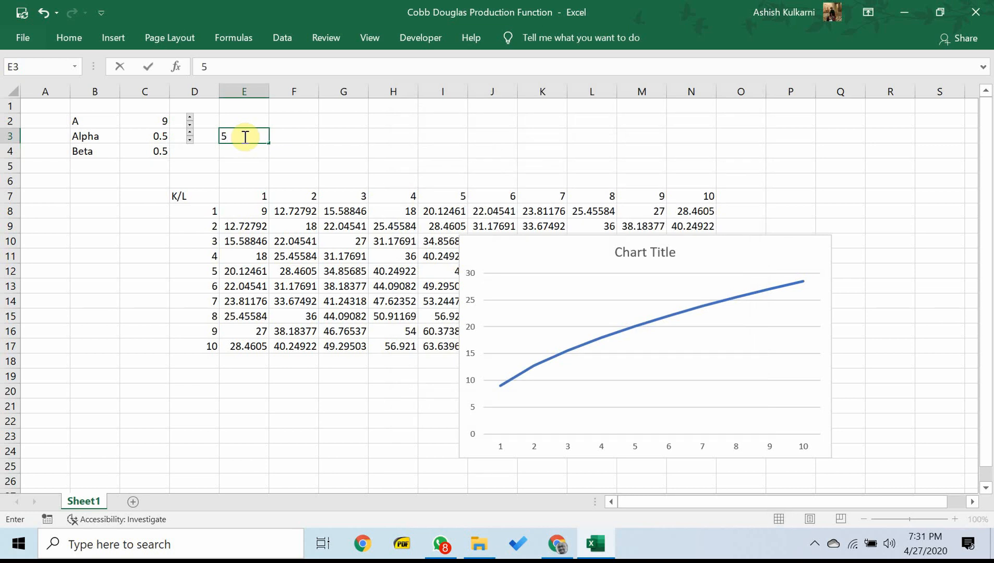
key(Return)
Replace the Alpha value in cell C3 with the formula =E3/100
click(154, 139)
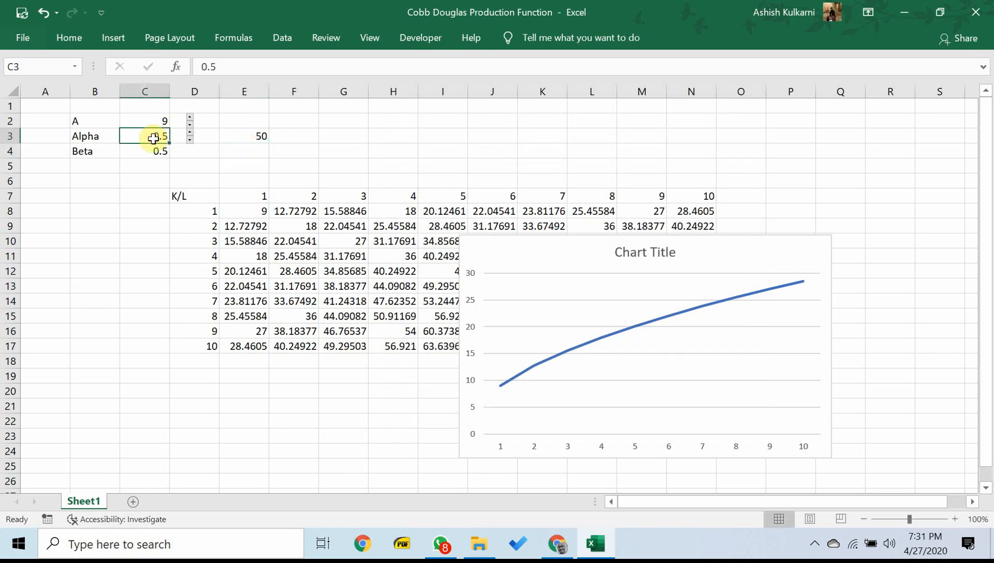
text(=)
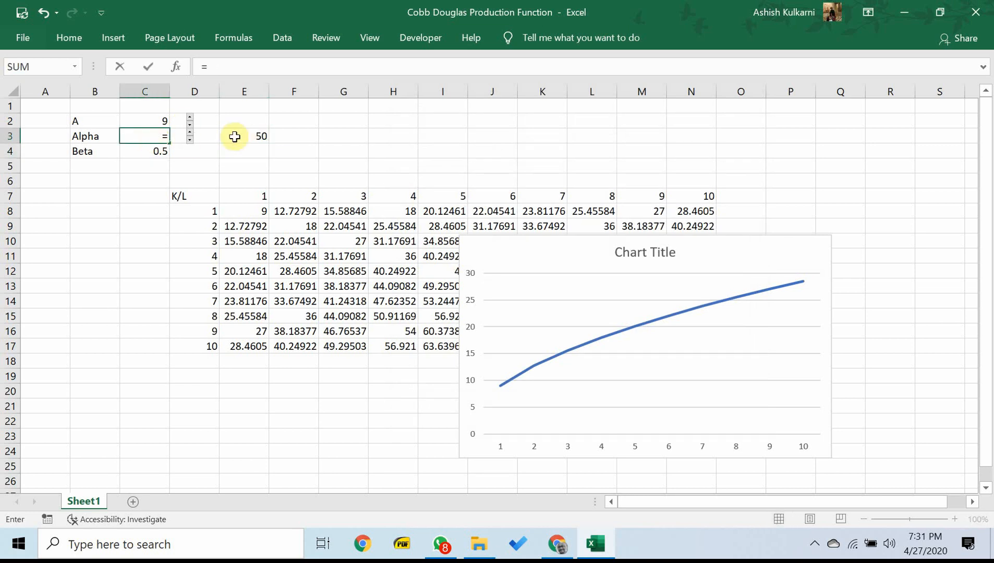
click(245, 137)
text(/100)
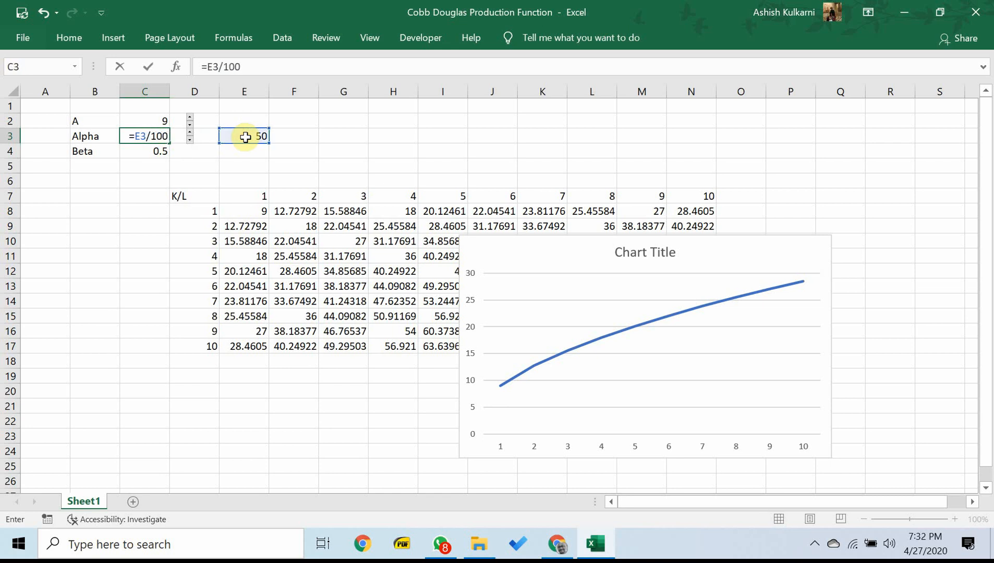
key(Return)
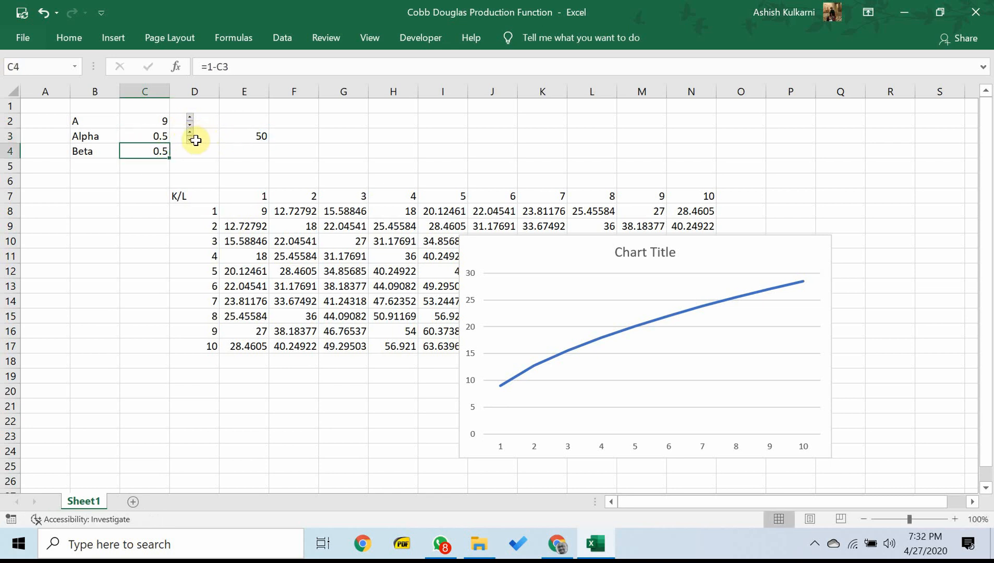
Test the Alpha formula by changing the helper value in cell E3 to 51, and restore it to 50
click(248, 138)
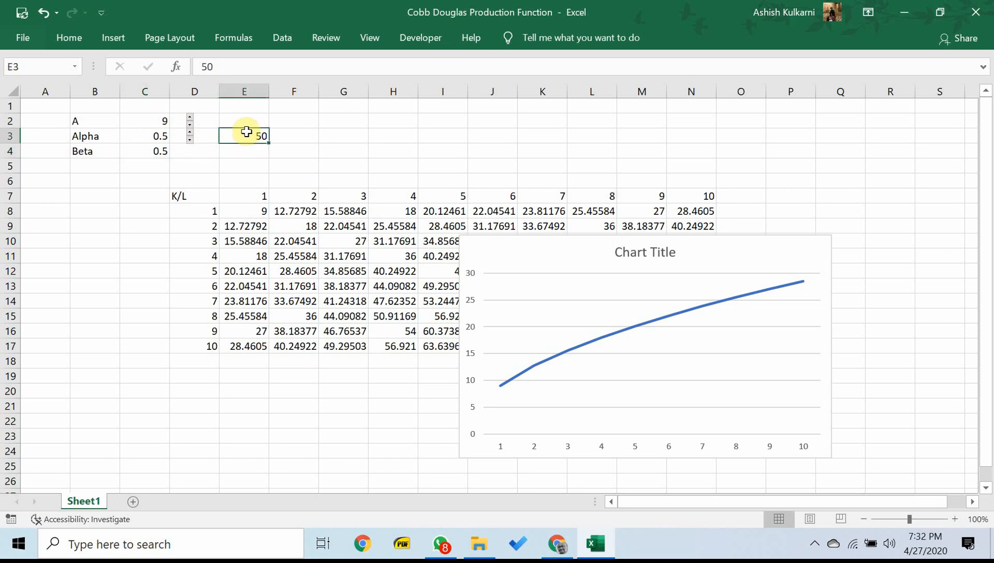
text(51)
key(Return)
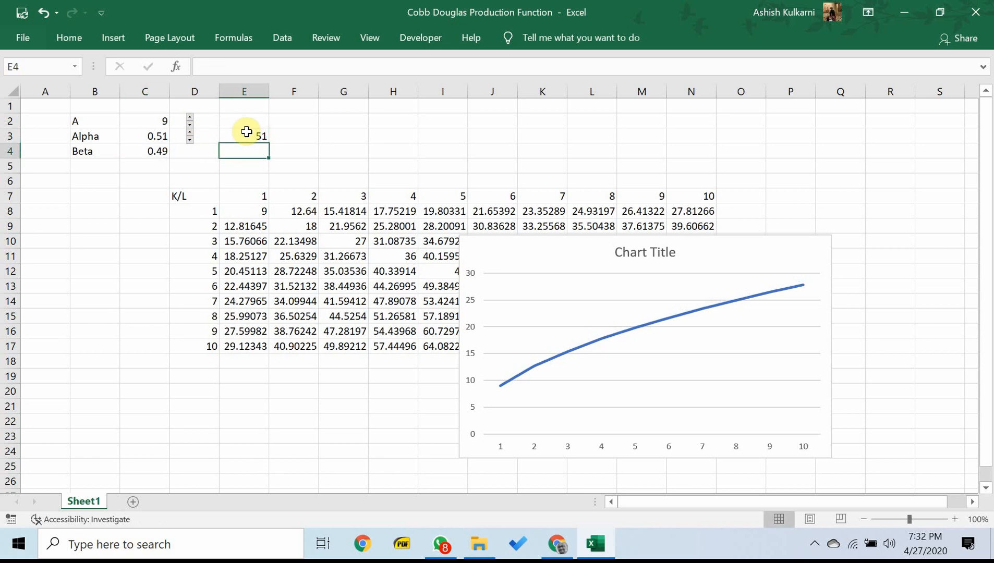
click(252, 135)
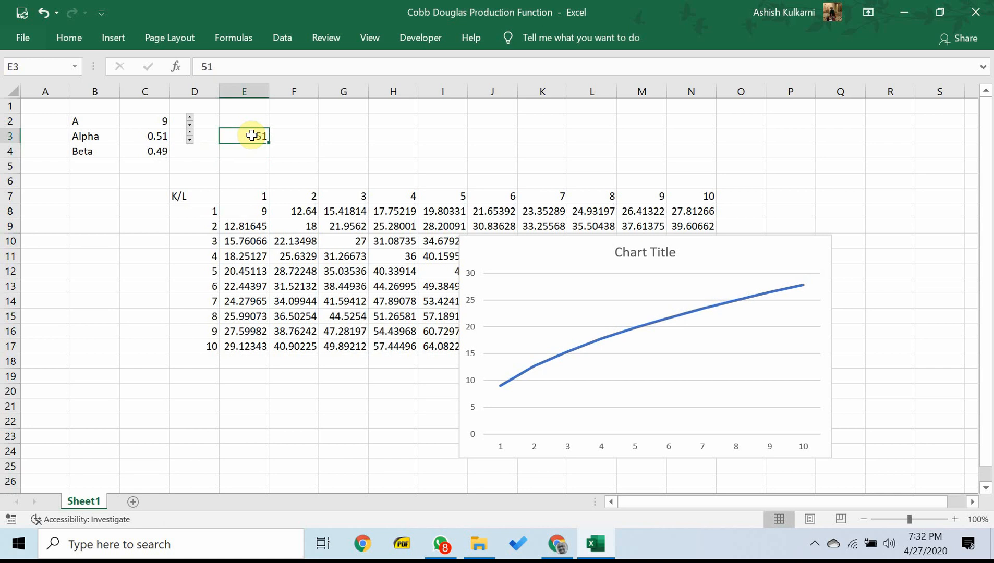
text(50)
key(Return)
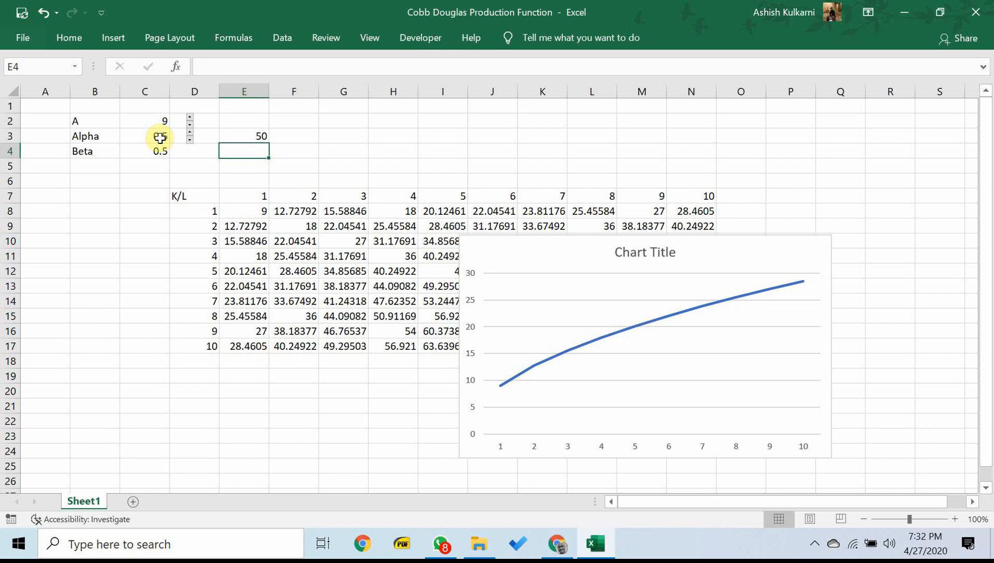
Configure the spinner beside Alpha with current value 50, maximum value 100 and cell link $E$3
right_click(192, 135)
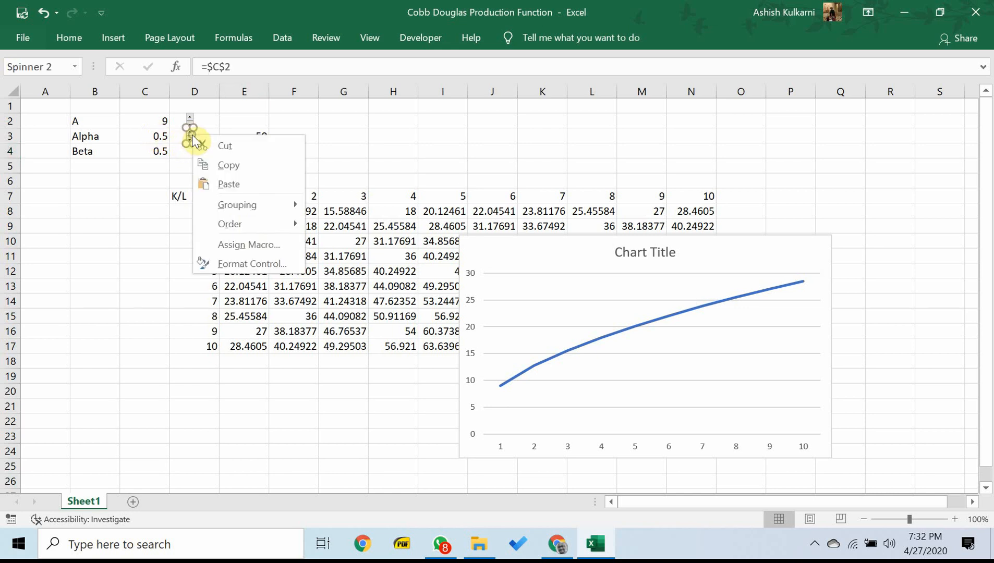
click(249, 264)
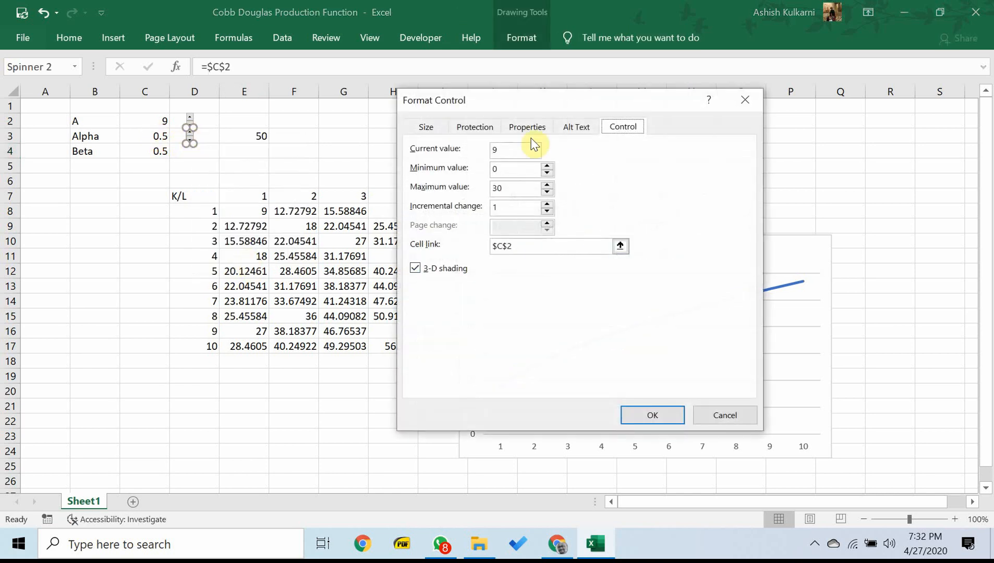
double_click(506, 149)
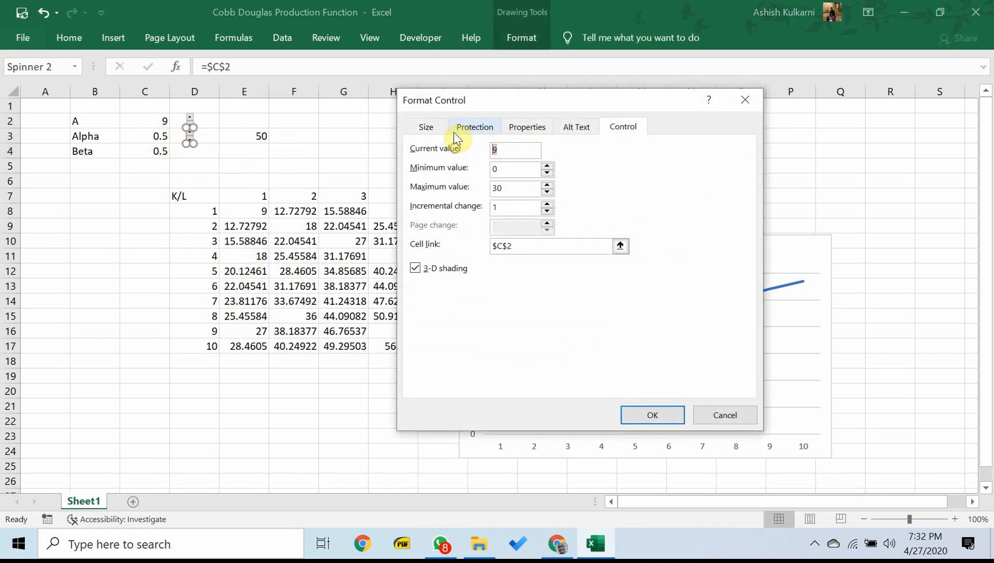
text(50)
double_click(515, 188)
click(623, 248)
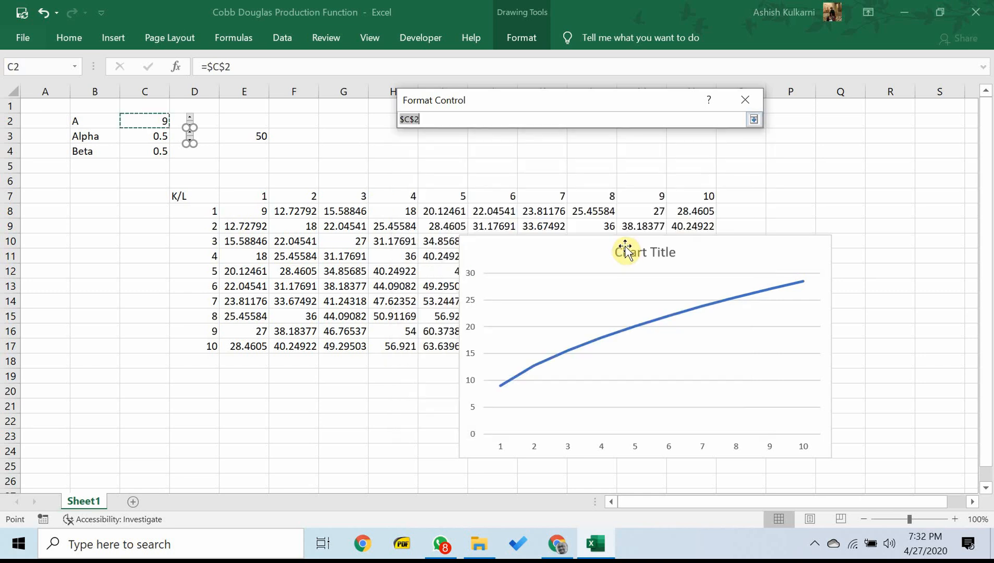
click(243, 138)
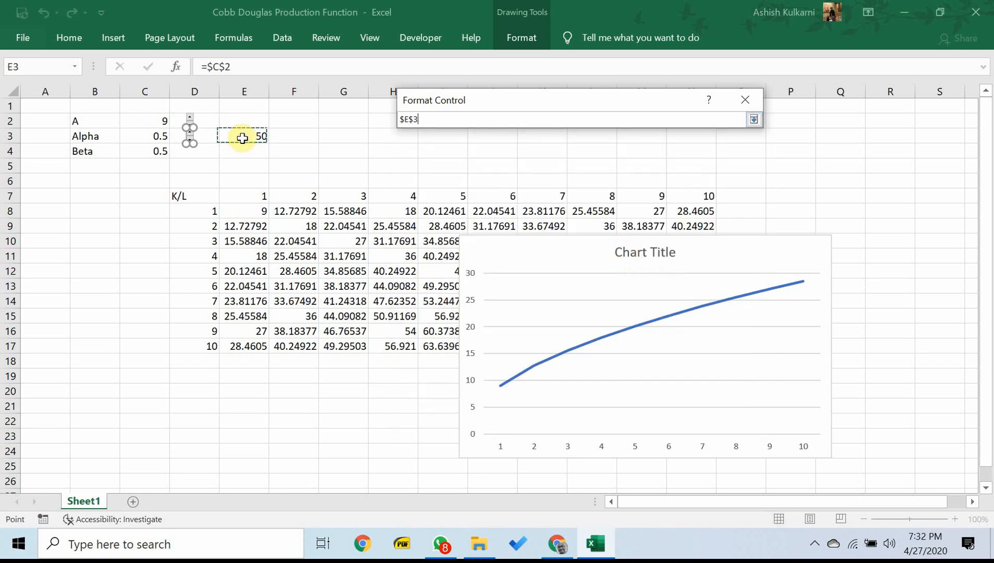
click(754, 120)
click(669, 412)
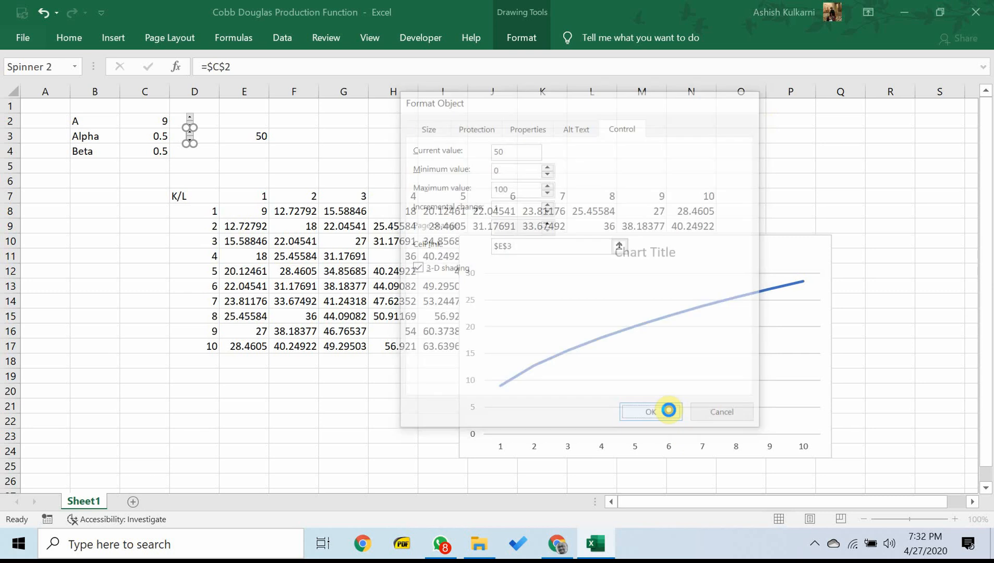
click(396, 124)
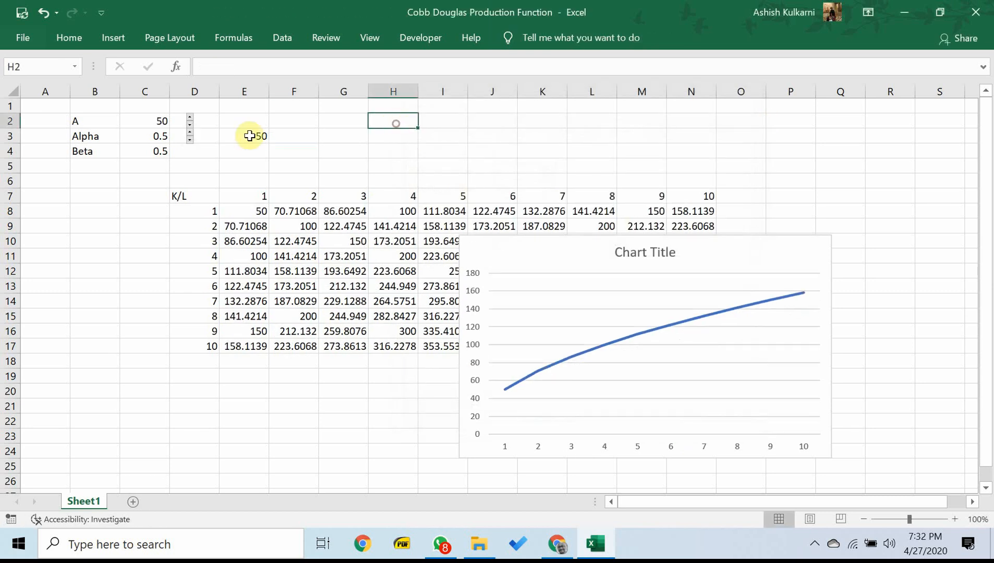
Test the Alpha spinner by stepping Alpha down and back up to 0.5
drag(189, 145, 189, 145)
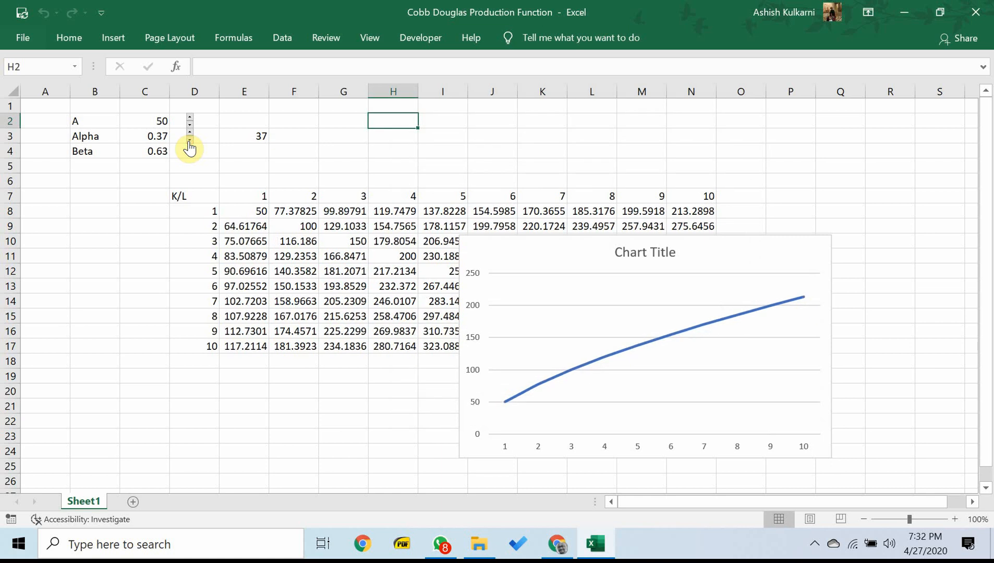
drag(190, 134, 192, 136)
Hide the helper value in cell E3 by setting its font colour to white
click(258, 136)
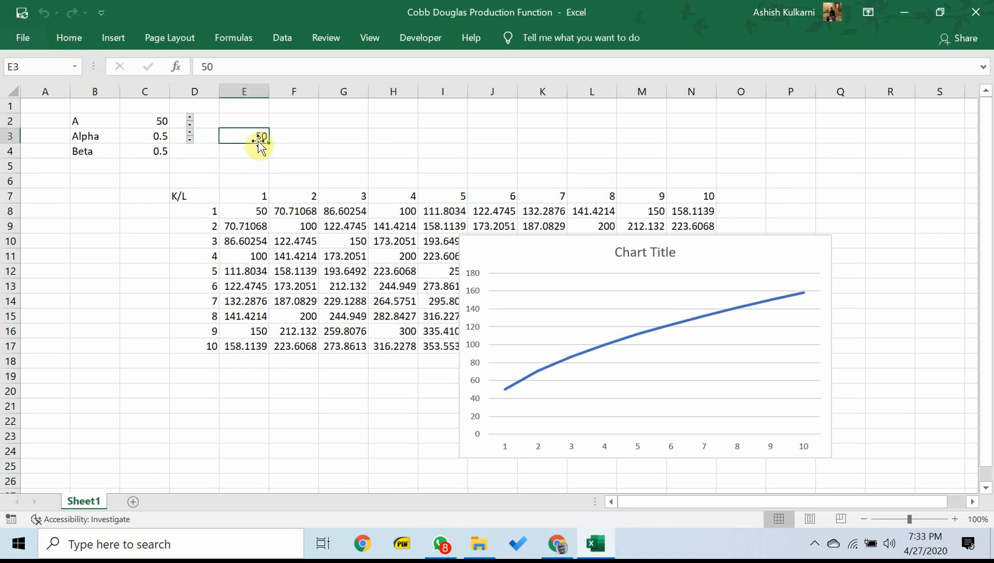
click(67, 36)
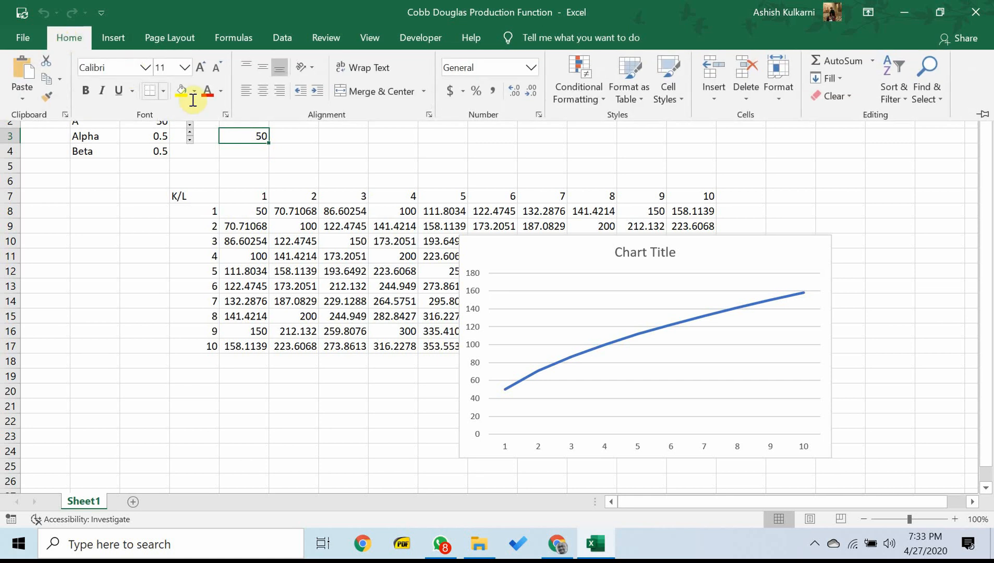
click(222, 93)
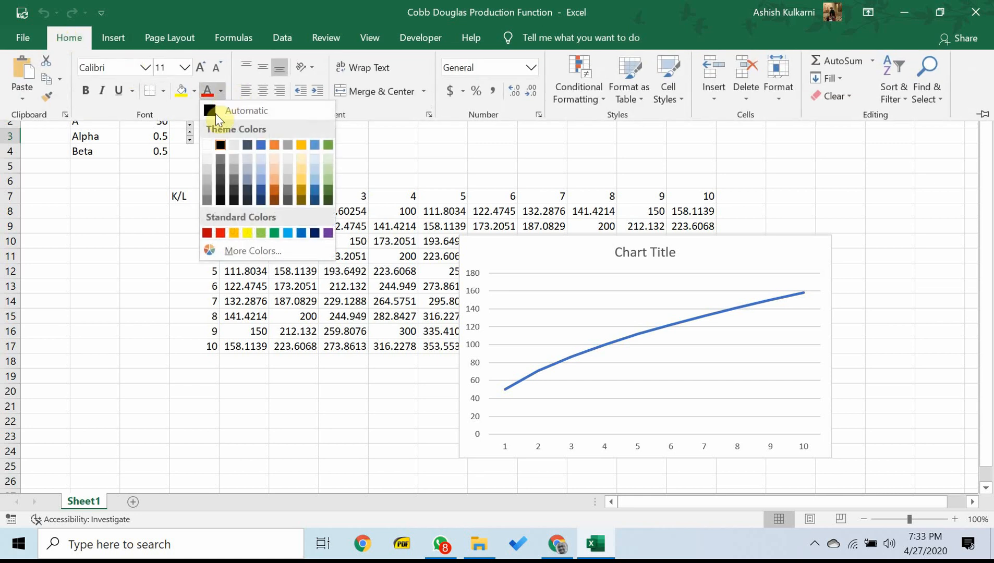
click(207, 142)
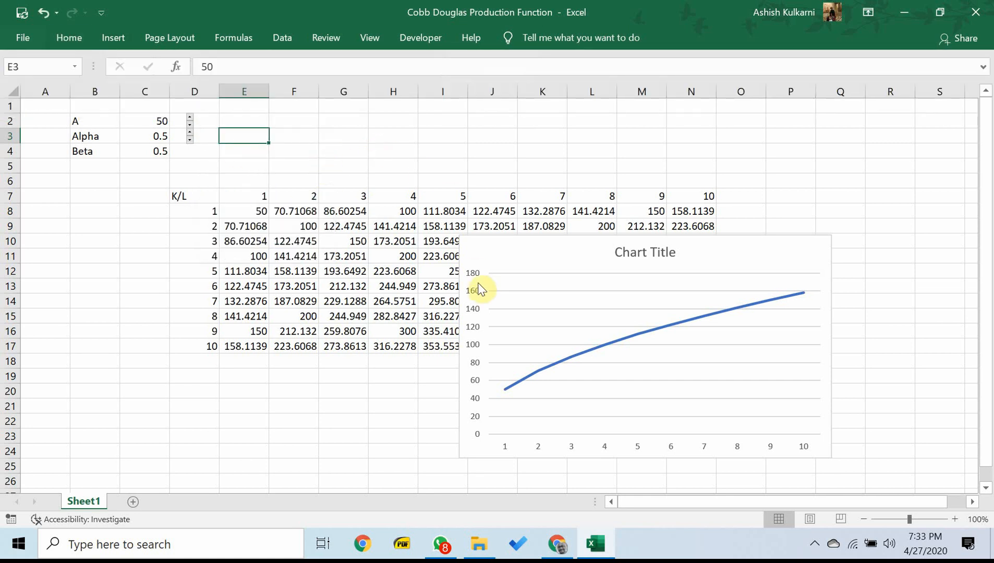
Move the chart over the K/L table and enlarge it to cover the table completely
drag(497, 245, 210, 180)
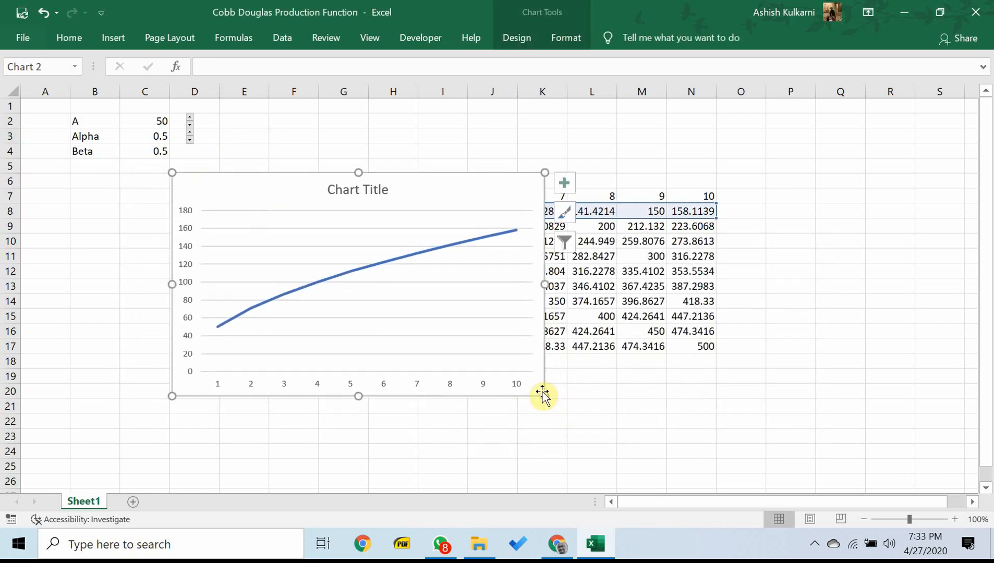
drag(544, 395, 767, 420)
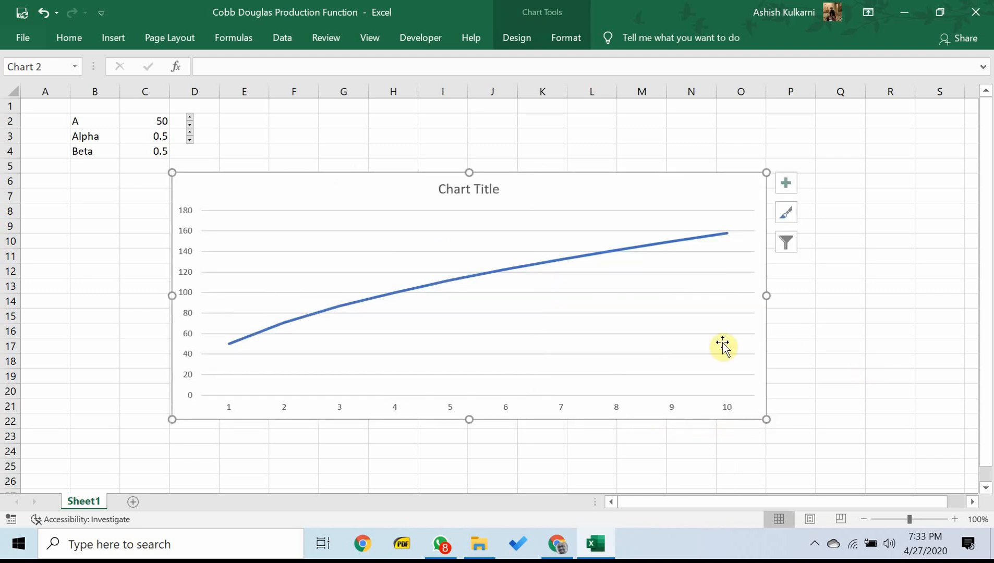
Step Alpha down to 0.37 and back up to 0.5 with its spinner to watch the enlarged chart respond
click(189, 143)
click(189, 143)
click(189, 143)
click(190, 143)
click(190, 142)
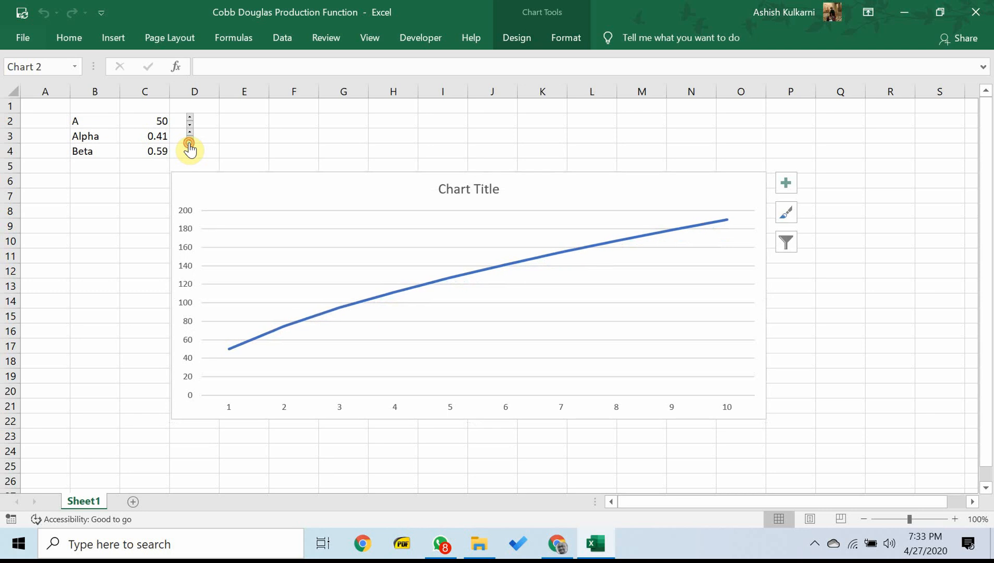
click(189, 143)
click(189, 143)
click(189, 143)
click(189, 143)
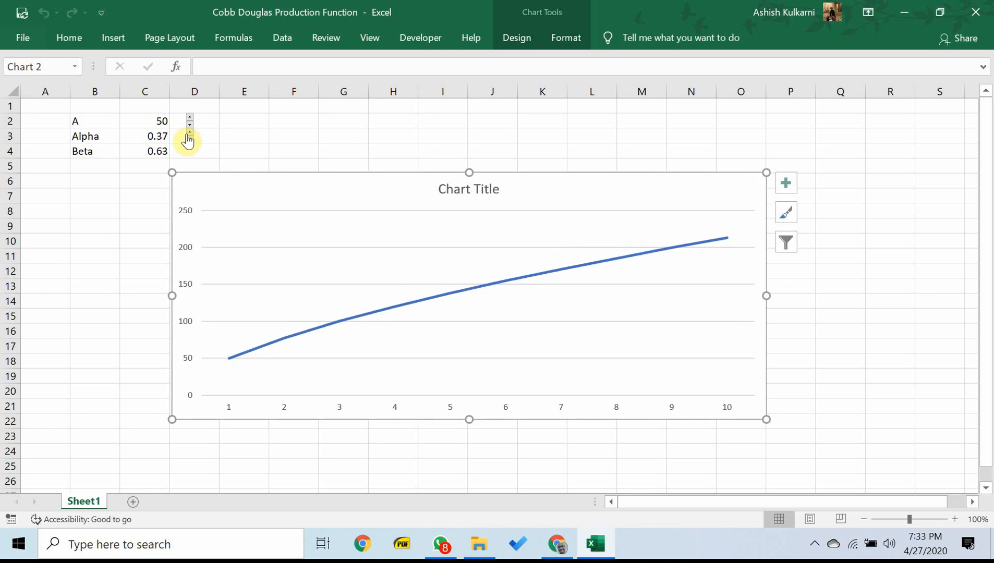
click(191, 134)
click(192, 134)
click(191, 135)
click(191, 135)
click(191, 135)
click(191, 135)
click(191, 135)
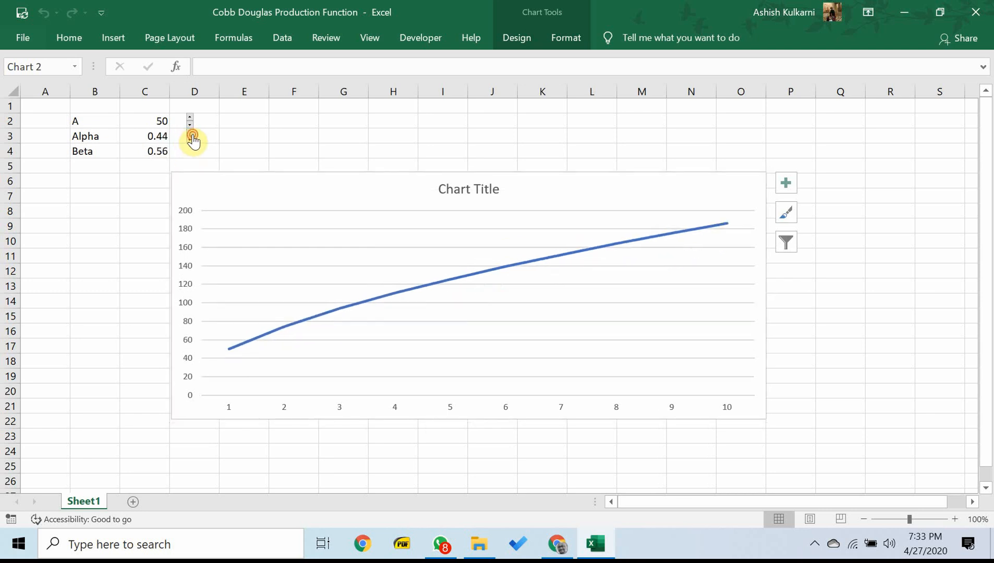
click(191, 135)
click(191, 134)
click(192, 134)
click(191, 135)
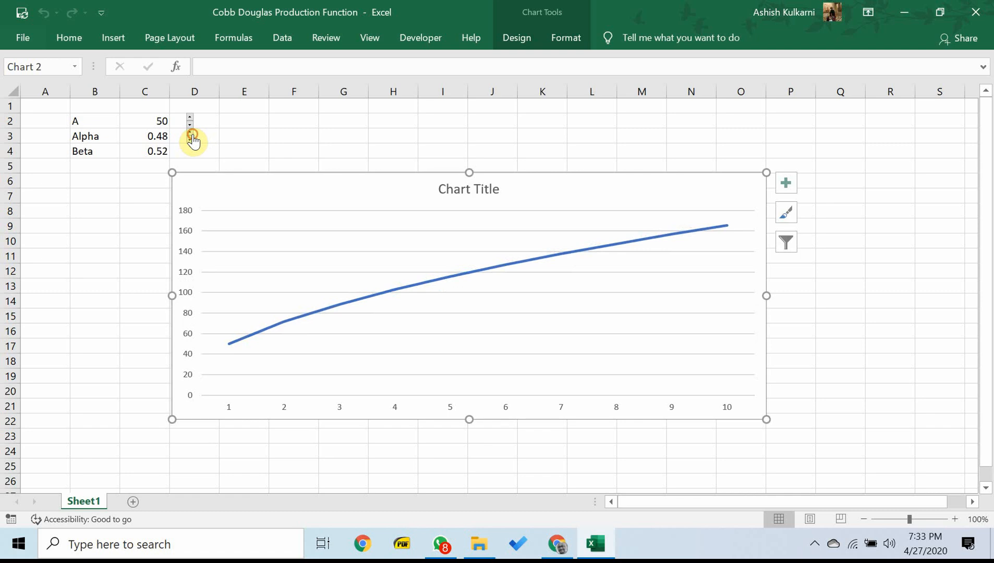
click(191, 135)
click(192, 135)
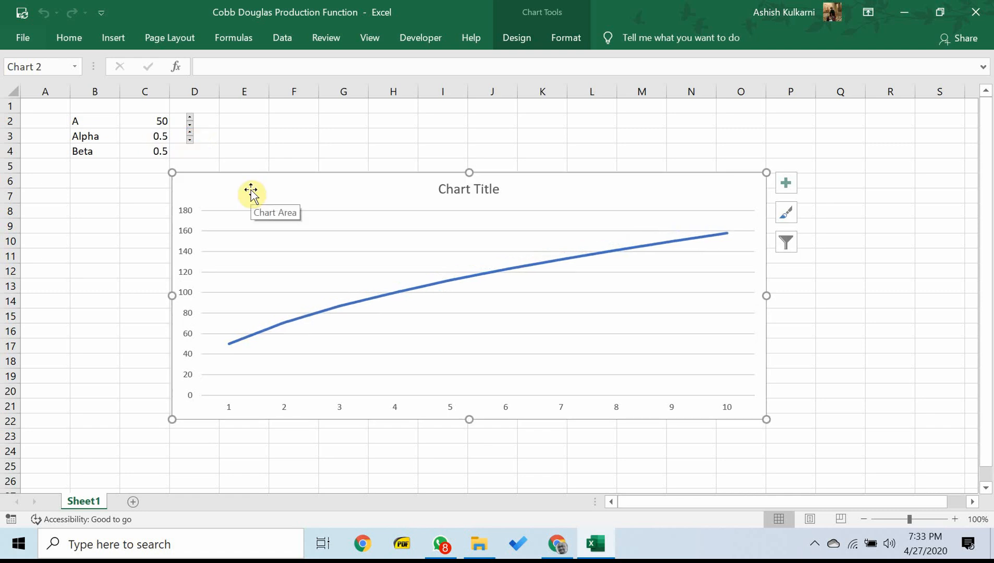
Shrink the chart and place it directly below the K/L table so that all table rows are uncovered
drag(251, 193, 231, 237)
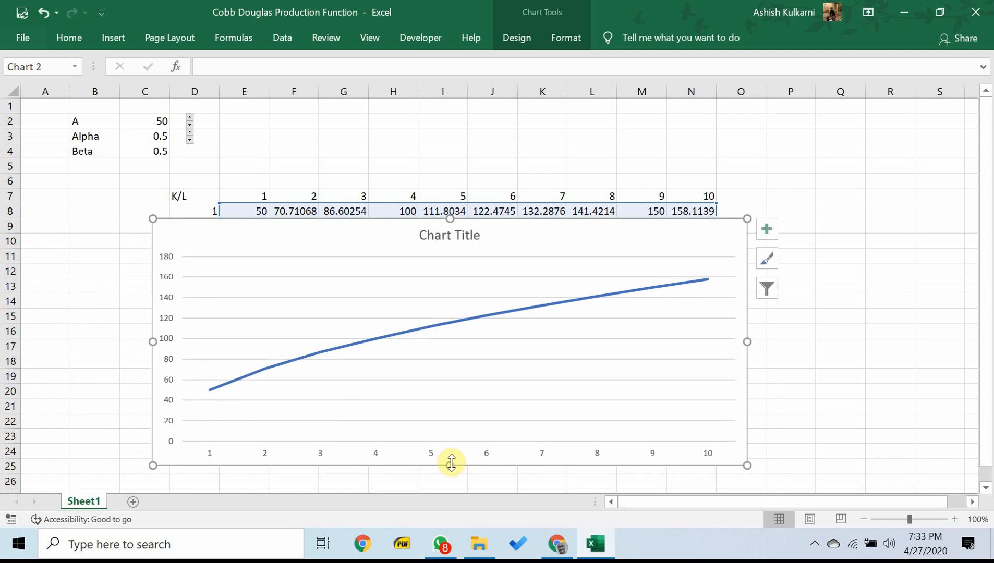
drag(451, 463, 449, 334)
drag(340, 229, 353, 361)
drag(761, 416, 449, 428)
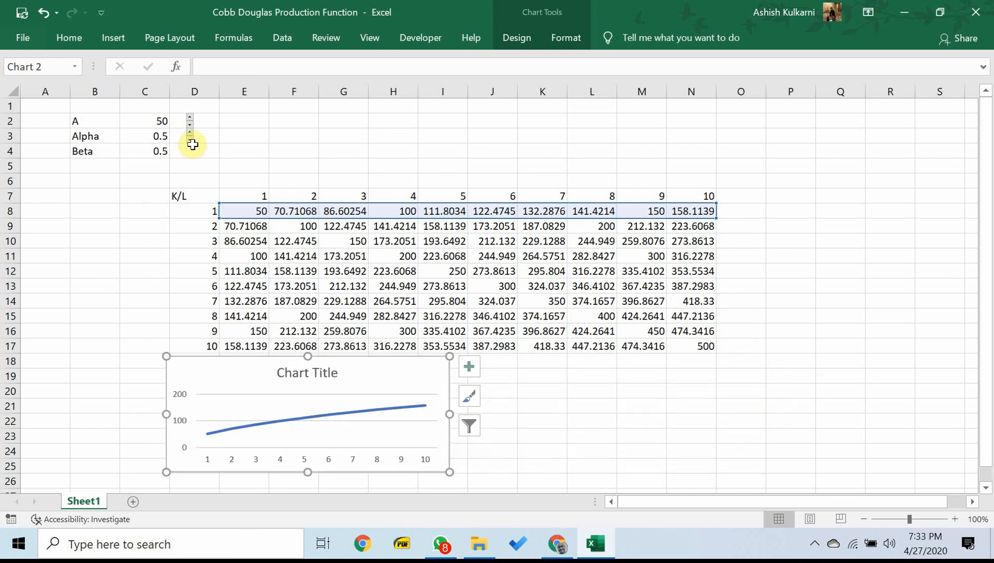
Lower Alpha to 0.29 with its spinner
drag(188, 139, 188, 138)
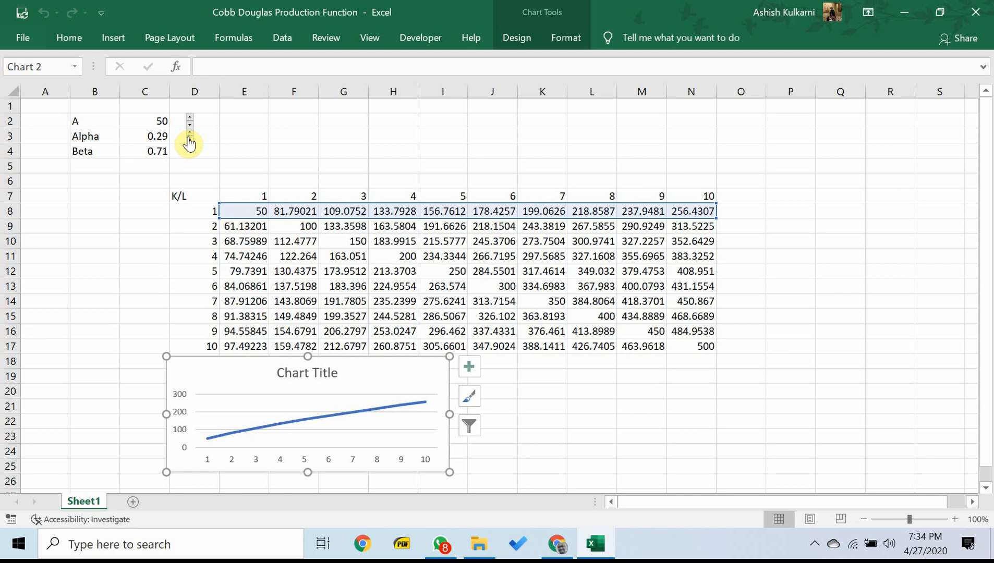
Enter the note Alt-W-VG in cell H2
click(385, 118)
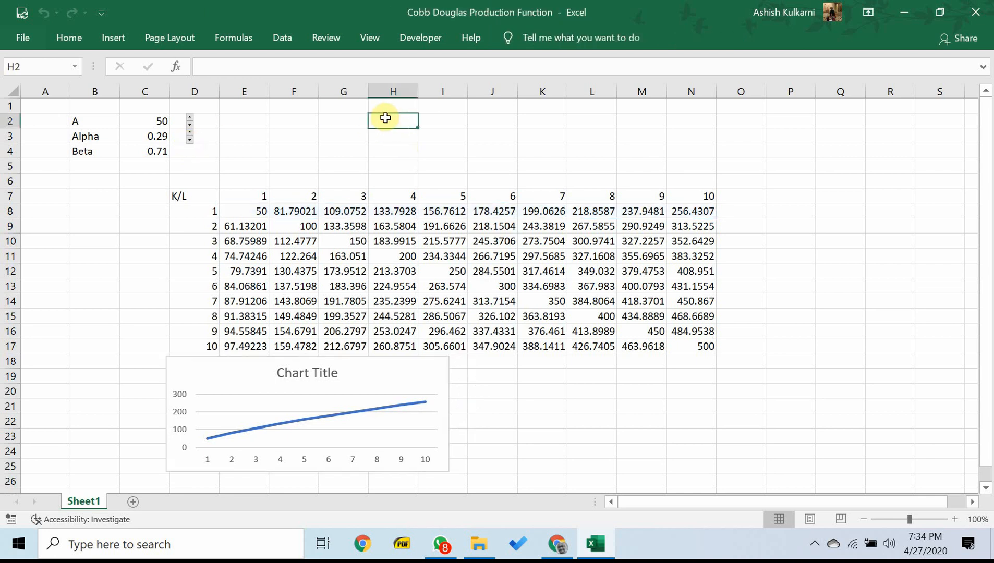
text(Alt)
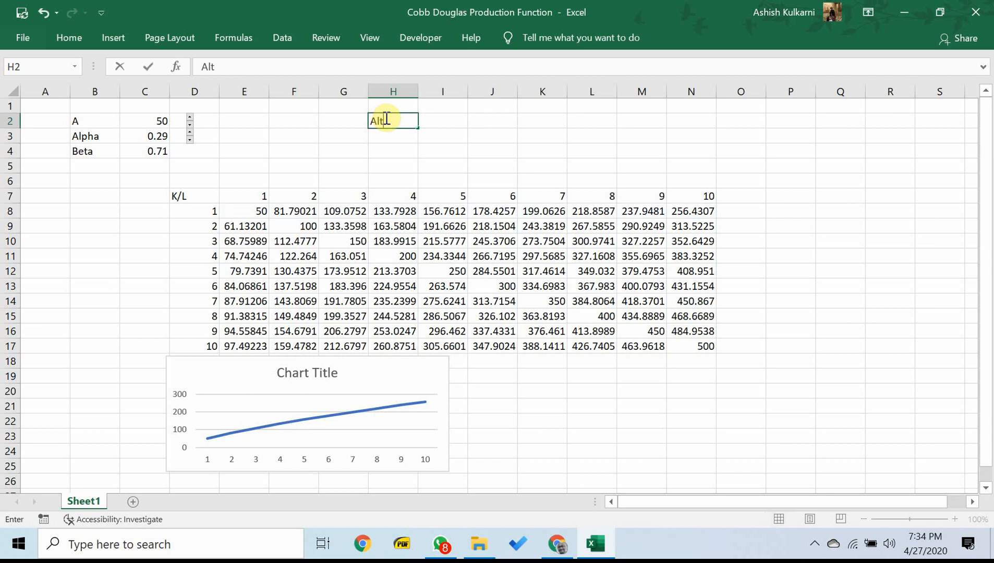
text(-W-VG)
key(Return)
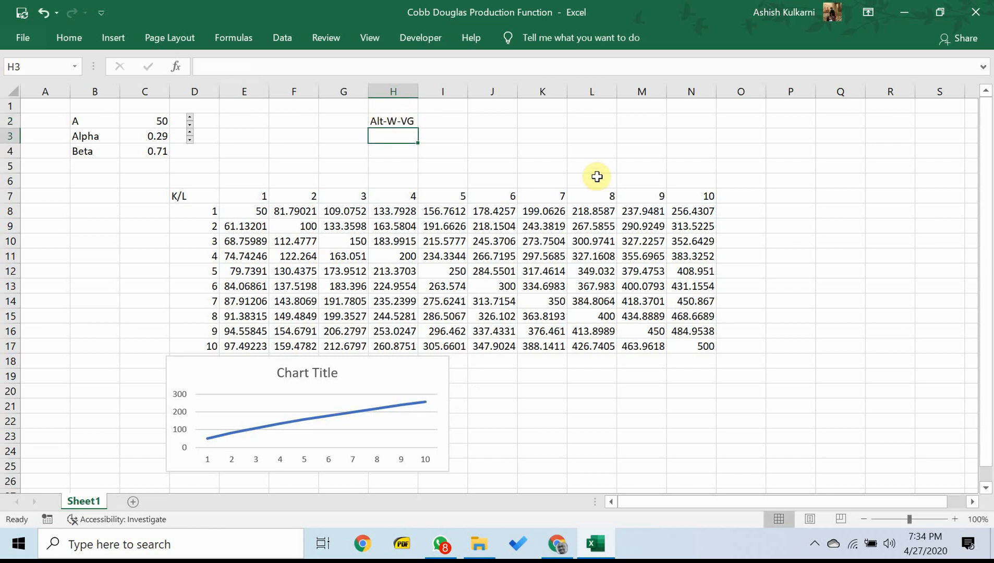
Turn off the gridlines on the worksheet
click(603, 148)
key(alt)
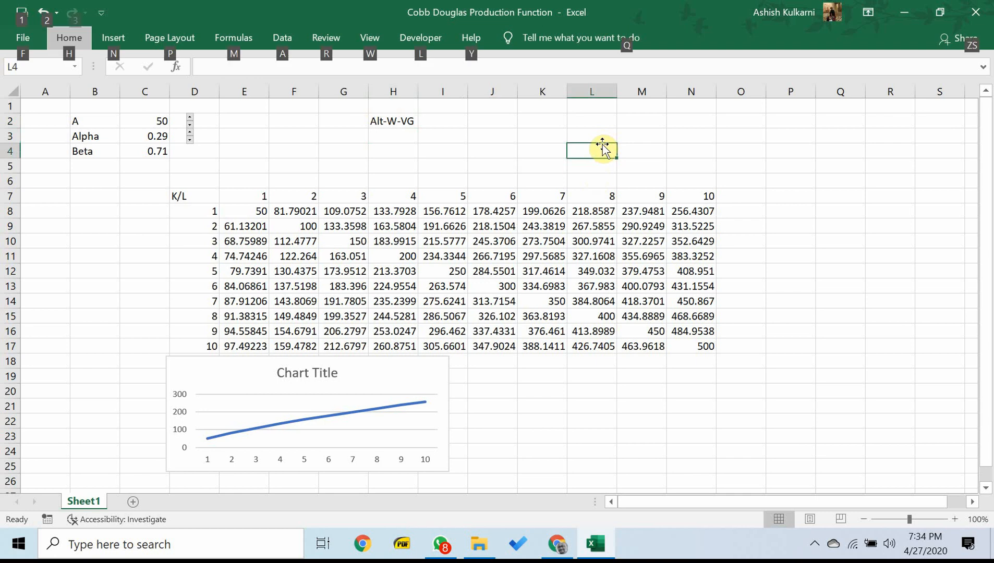
key(w)
key(v)
key(g)
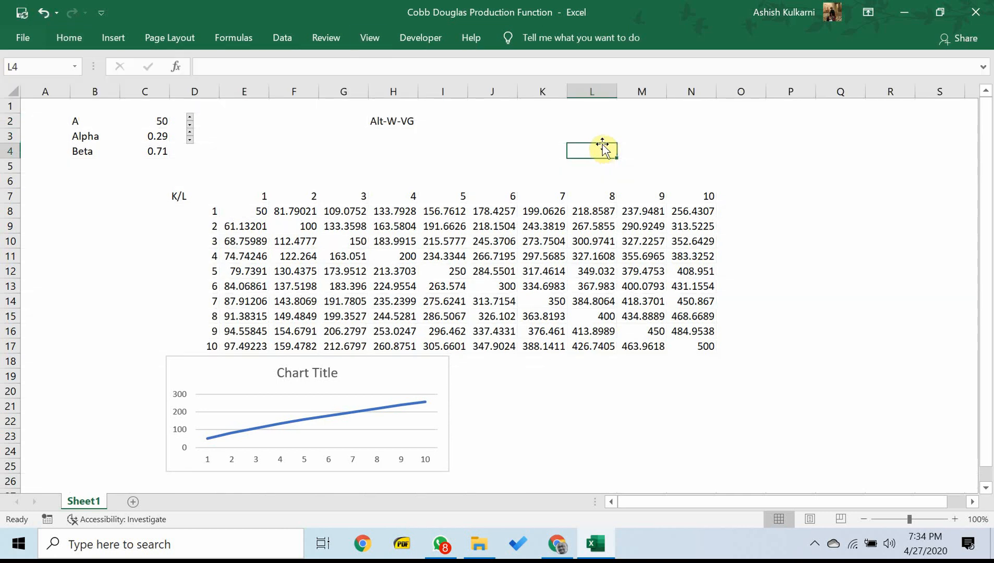
Show the worksheet gridlines again and hide them once more
key(alt)
key(w)
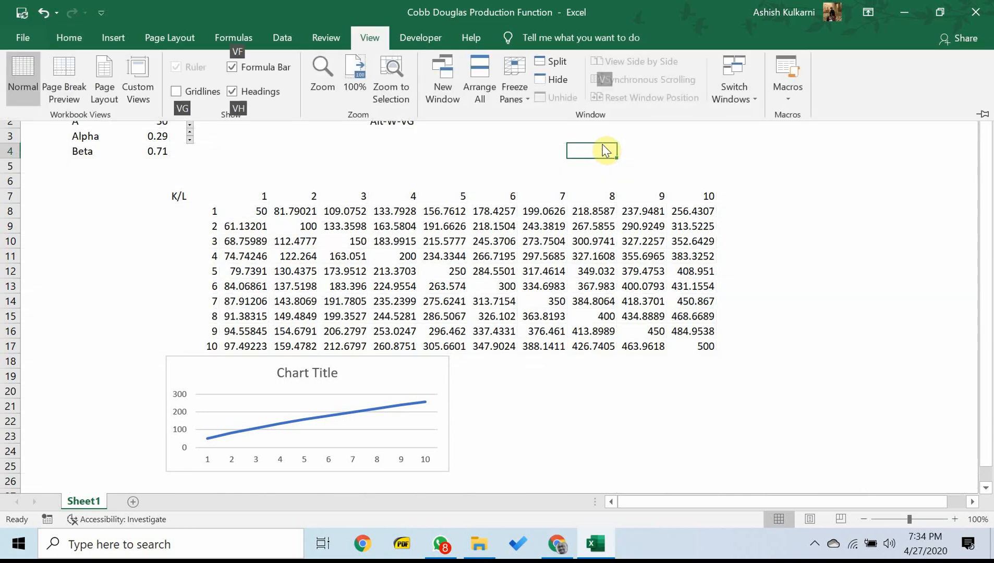
key(v)
key(g)
key(alt)
key(w)
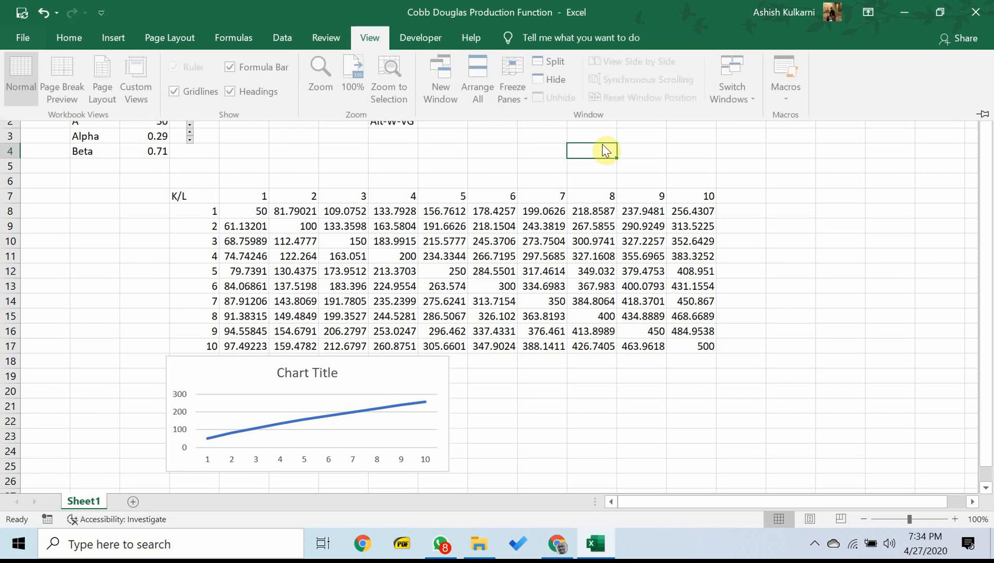
key(v)
key(g)
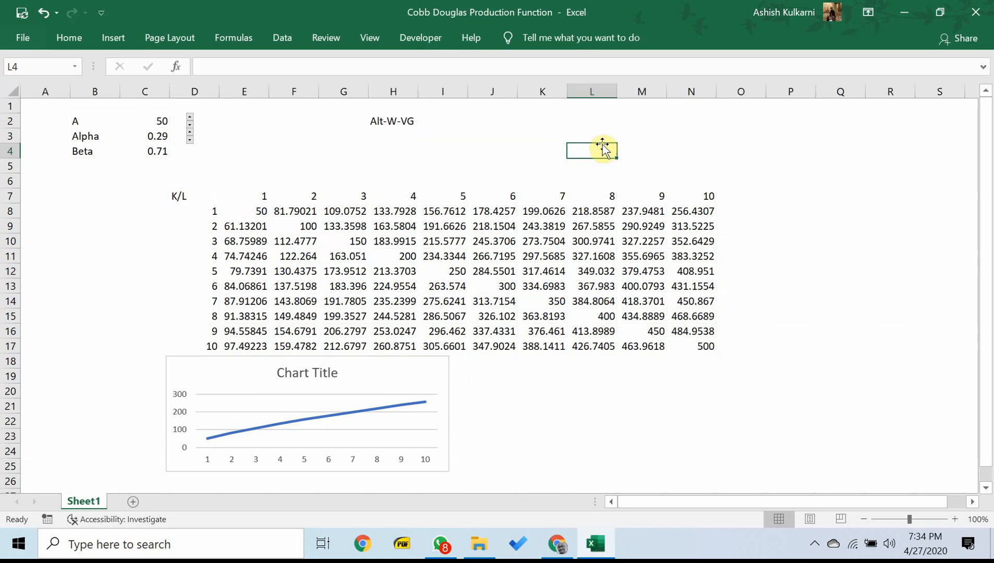
Open a new Chrome window and search Google for the Pink Floyd song "coming back to life"
right_click(571, 546)
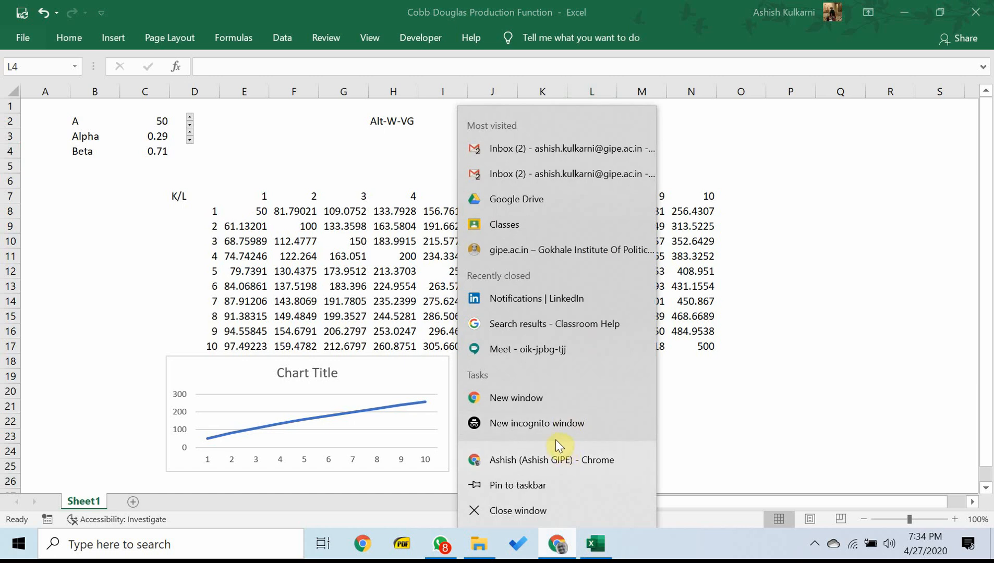
click(532, 391)
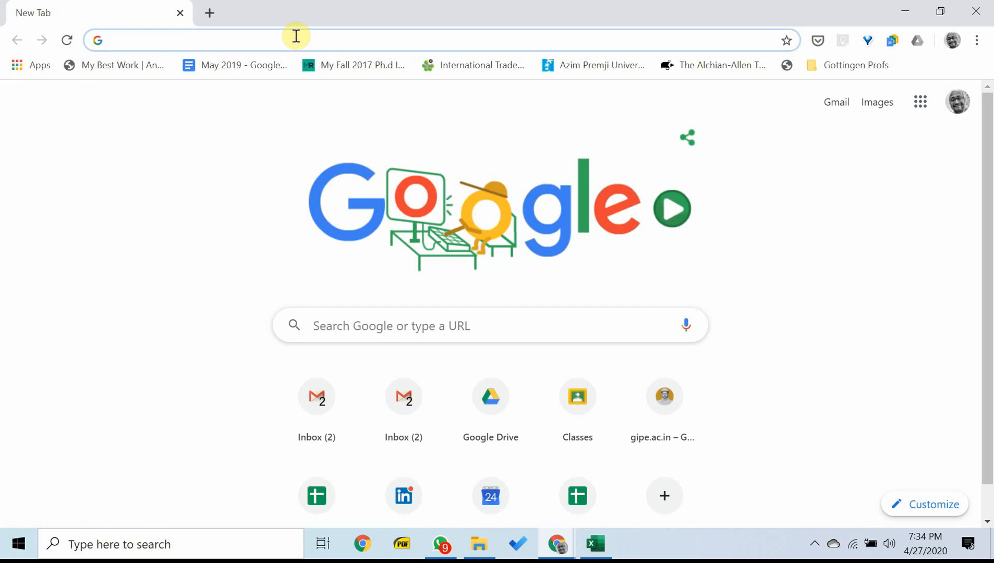
text(coming )
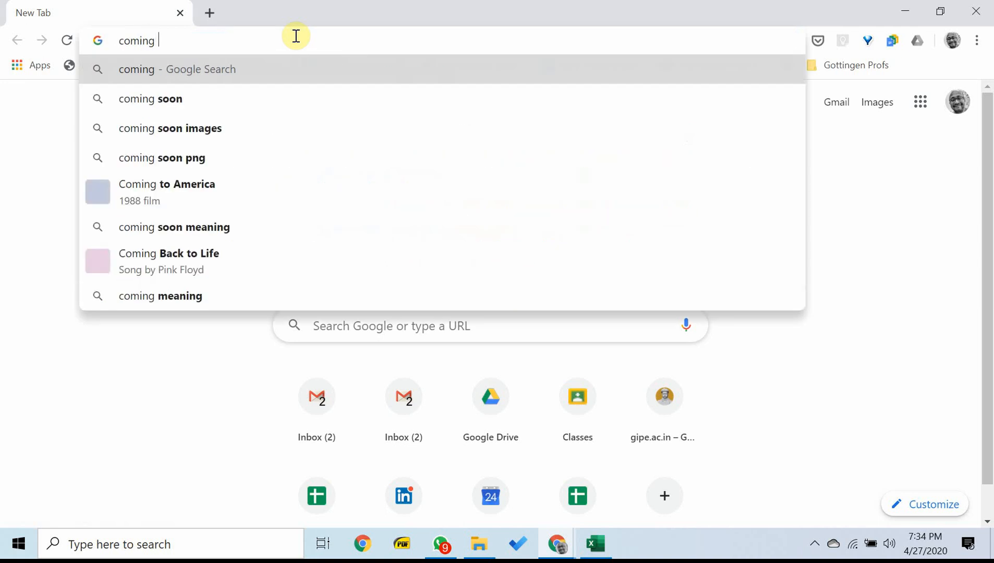
text(back to life)
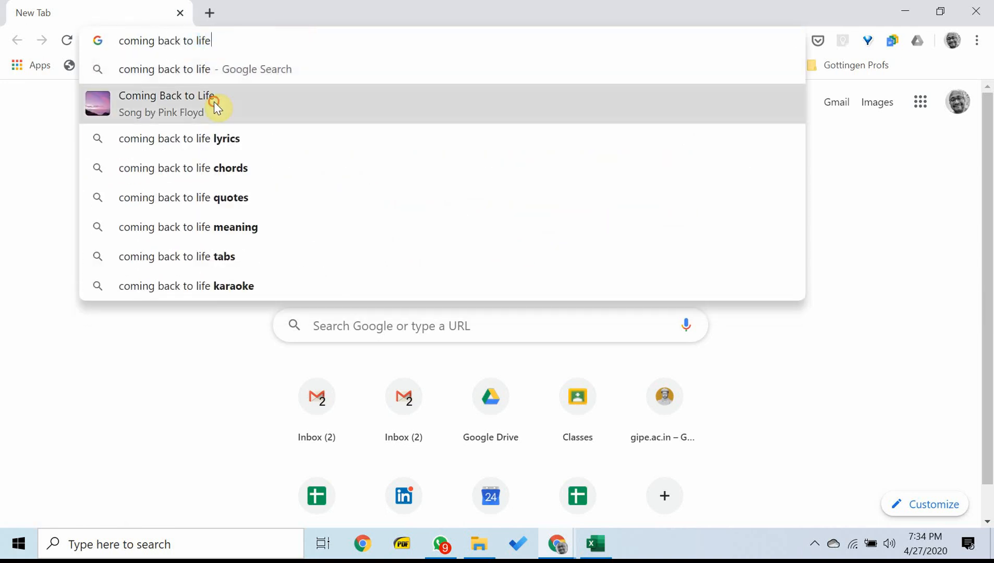
click(213, 102)
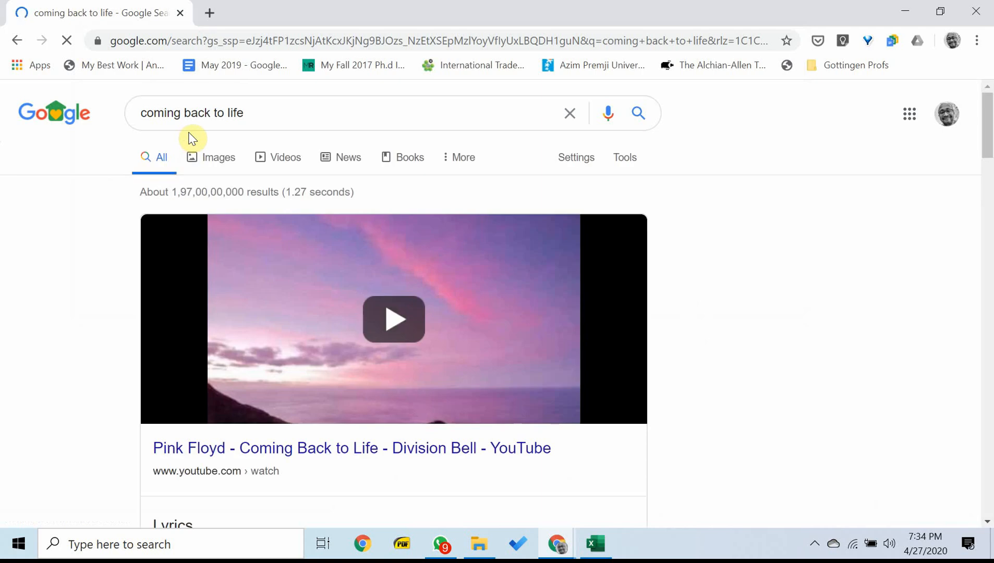